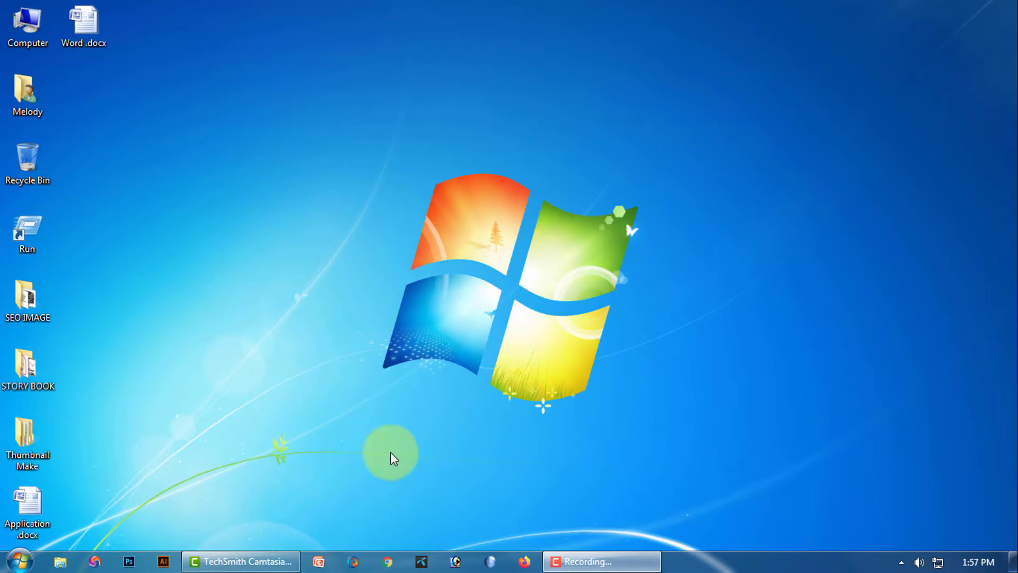
# Open the Application.docx document from the desktop and view the available quick styles
pyautogui.doubleClick(31, 511)
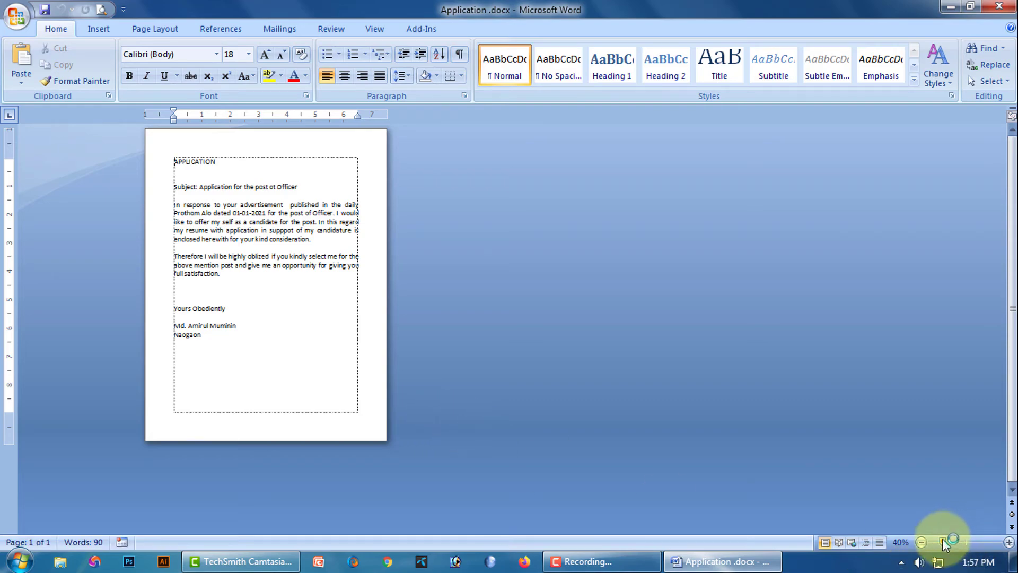
pyautogui.moveTo(947, 541)
pyautogui.mouseDown()
pyautogui.moveTo(959, 541)
pyautogui.moveTo(951, 549)
pyautogui.mouseUp()
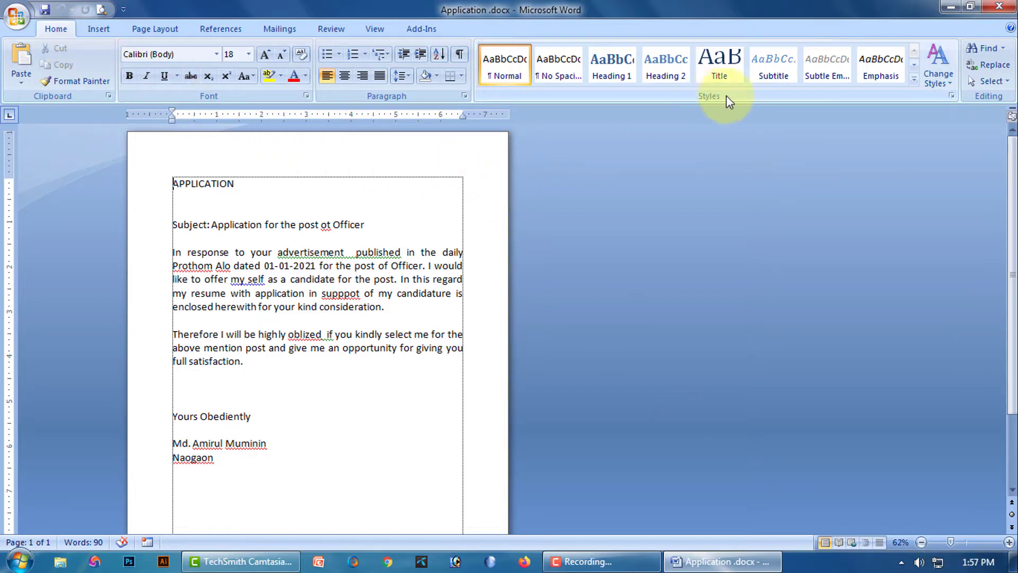
pyautogui.click(914, 79)
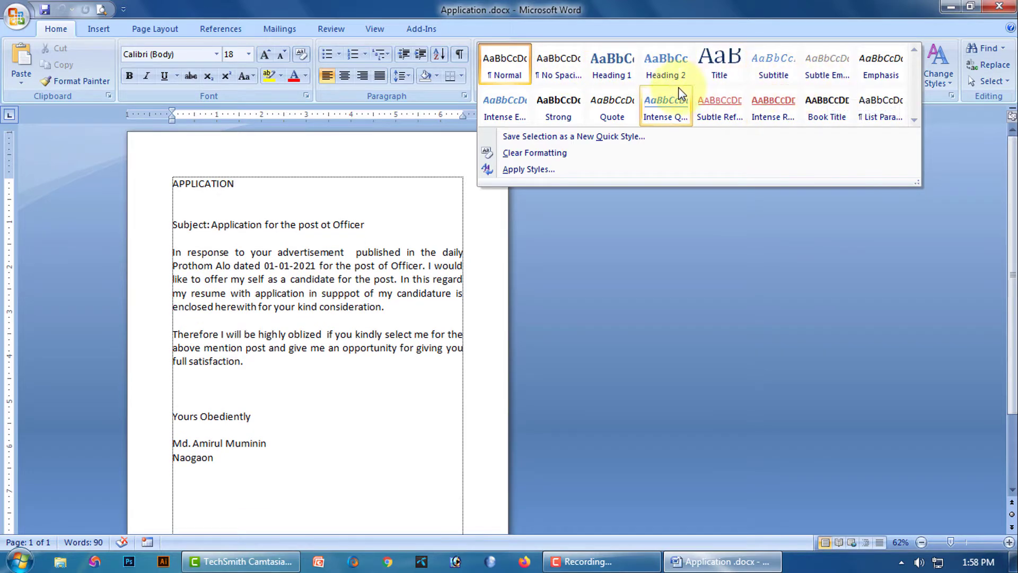
pyautogui.click(408, 215)
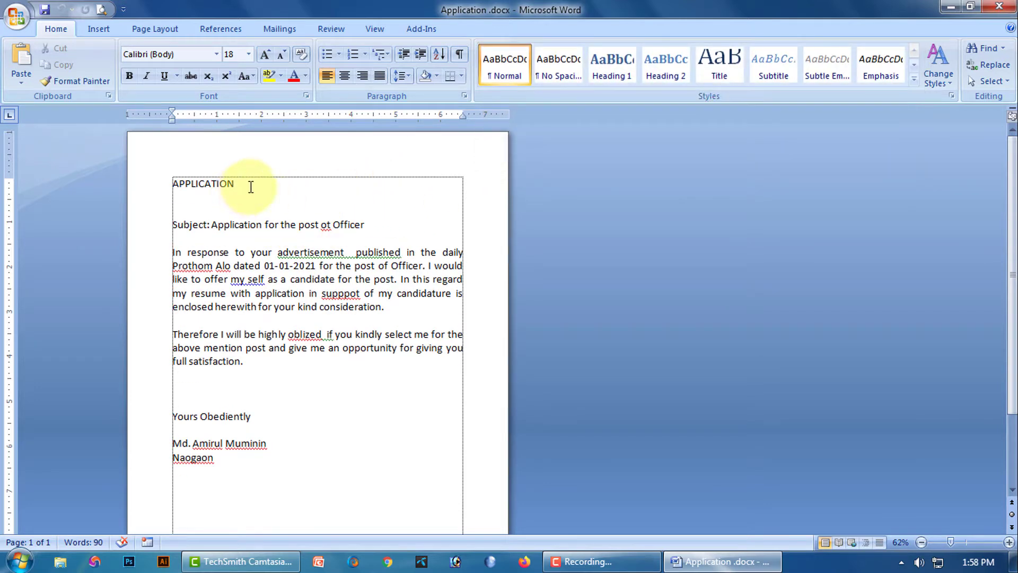
# Apply the Intense Quote style to the APPLICATION heading
pyautogui.moveTo(251, 187); pyautogui.dragTo(166, 180)
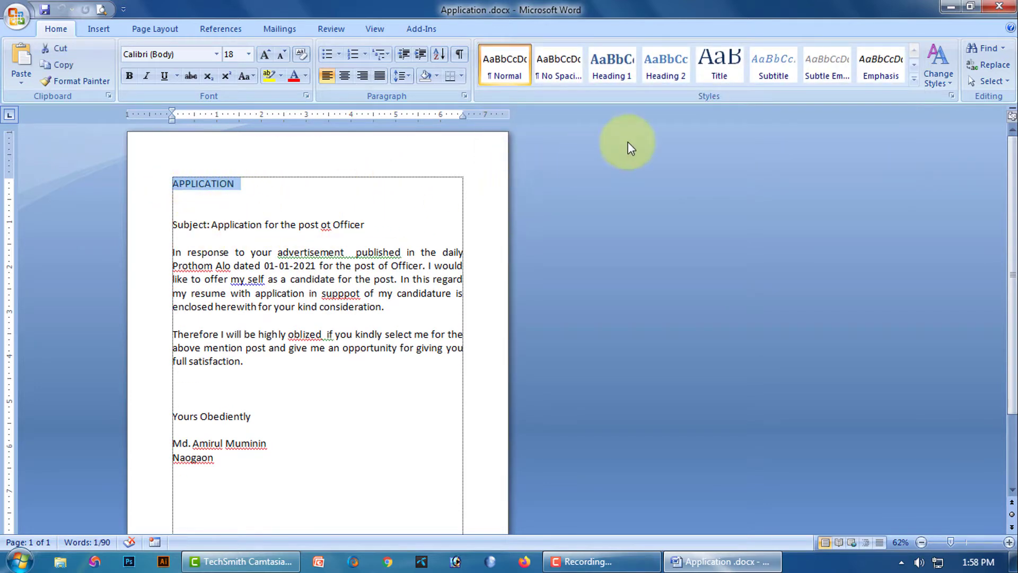
pyautogui.click(913, 79)
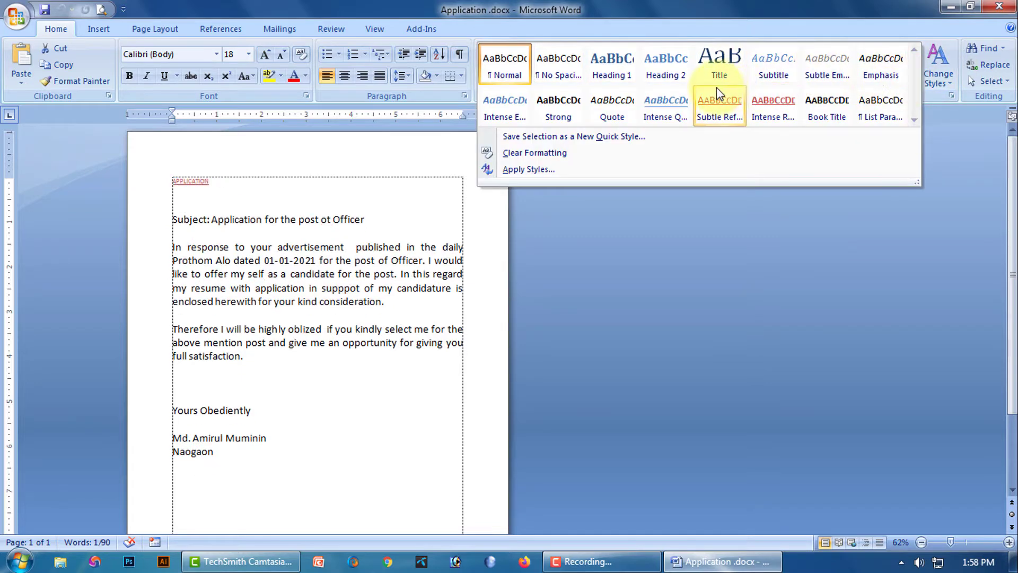
pyautogui.click(660, 109)
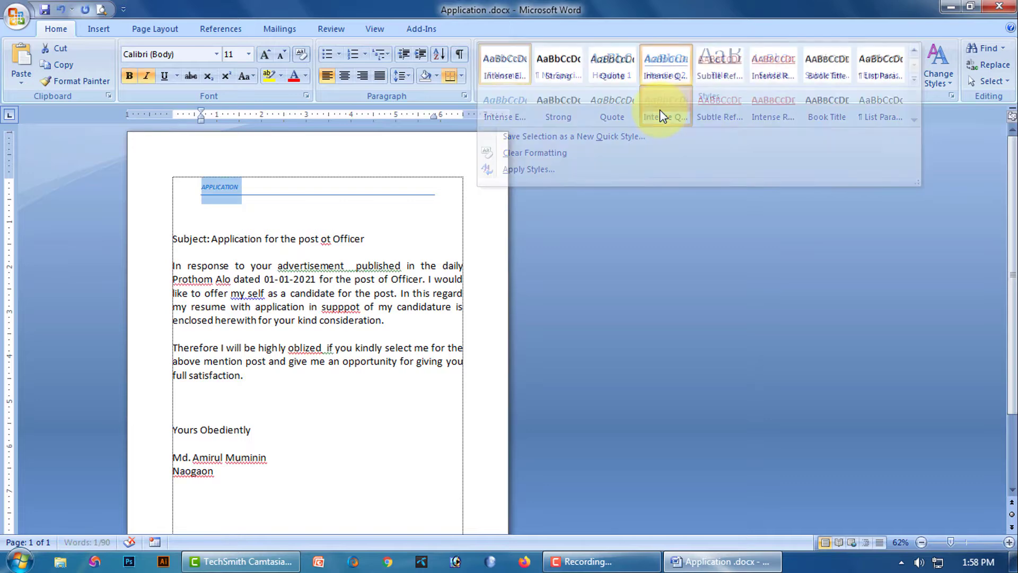
# Modify the Intense Quote style to use centred alignment and the Arial font
pyautogui.rightClick(664, 75)
pyautogui.click(714, 100)
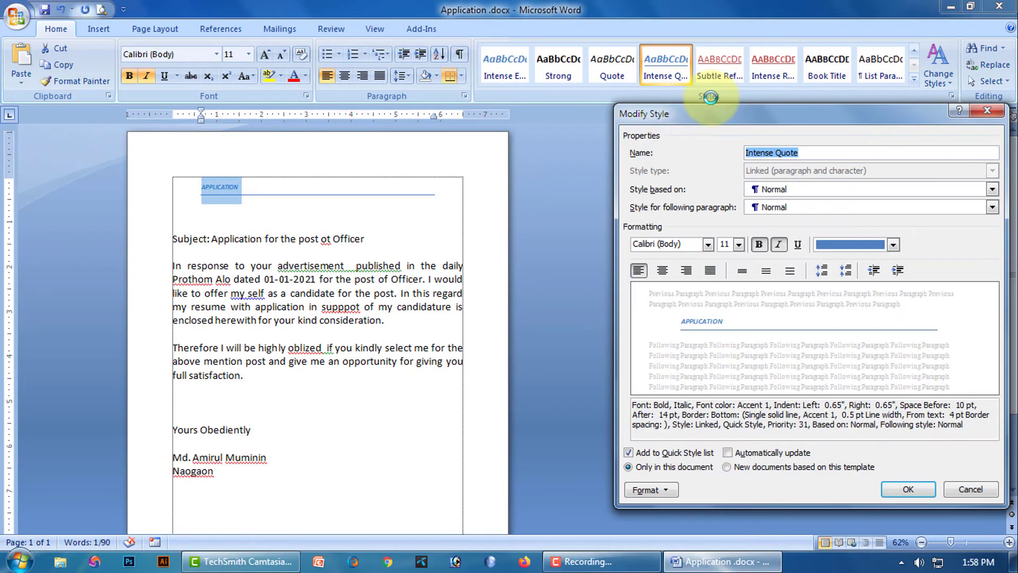
pyautogui.click(662, 272)
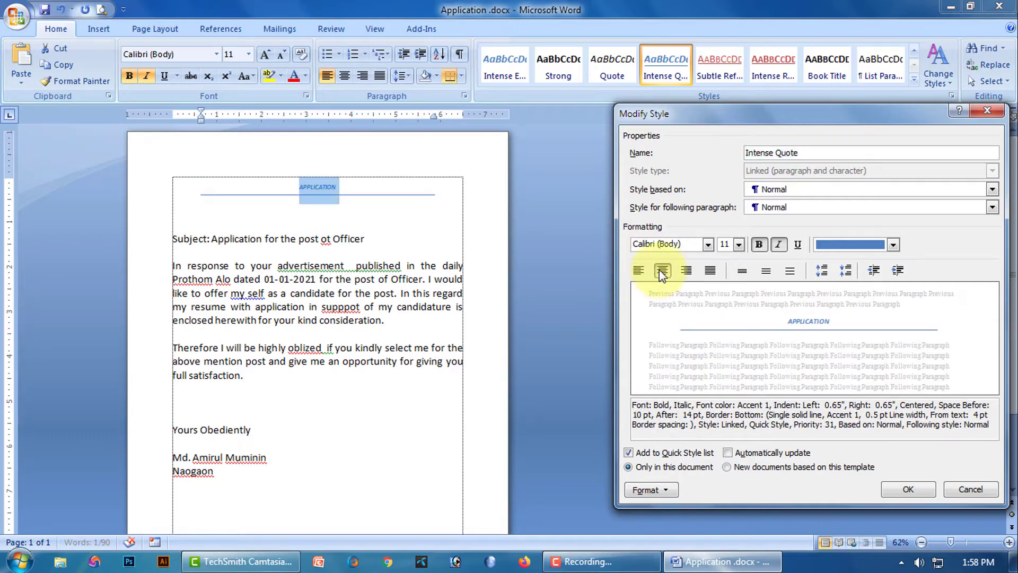
pyautogui.click(708, 244)
pyautogui.click(669, 314)
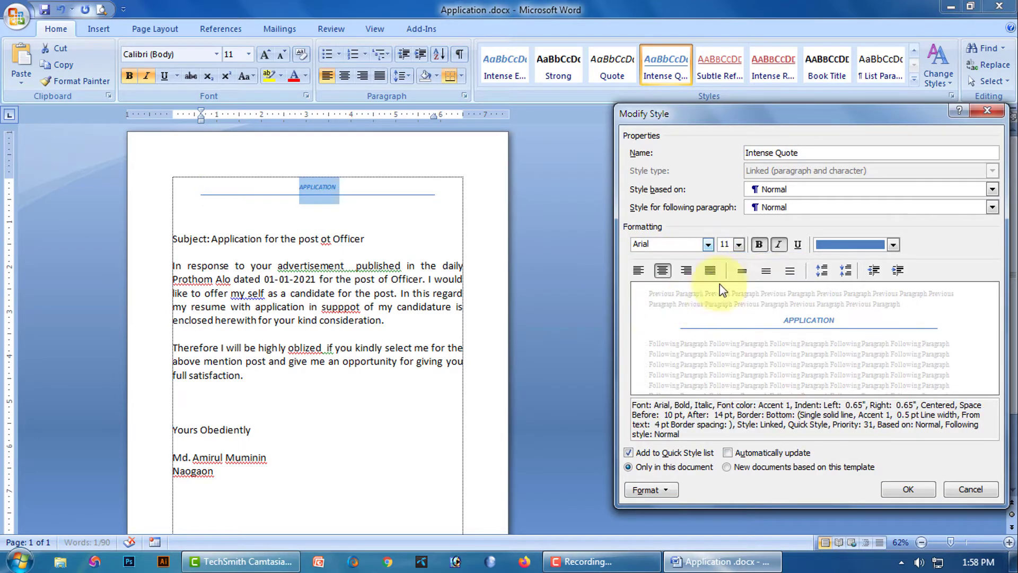
# Set the Intense Quote style's font size to 20 pt, keep it bold and italic, and accept the modified style
pyautogui.click(738, 246)
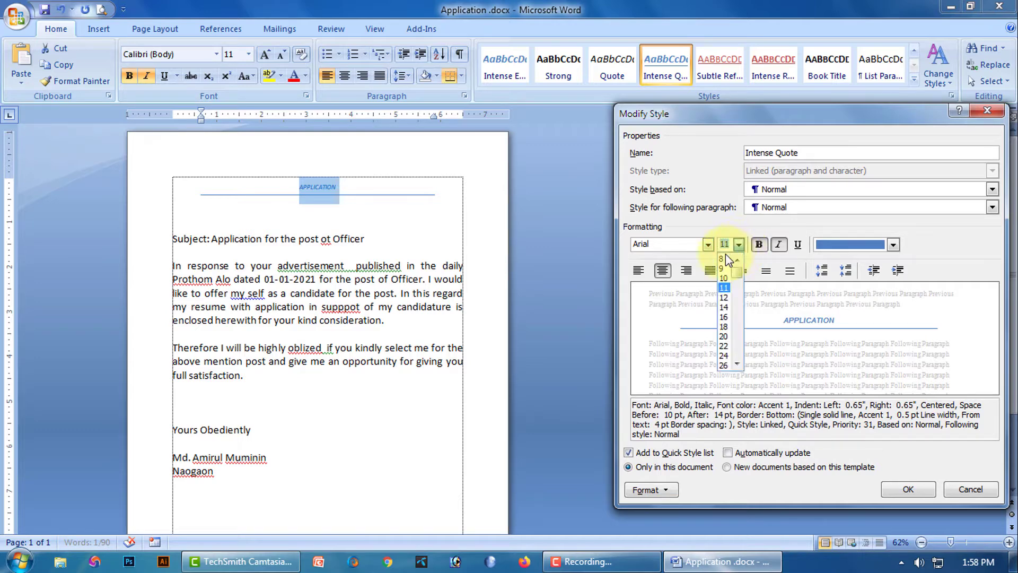
pyautogui.click(724, 336)
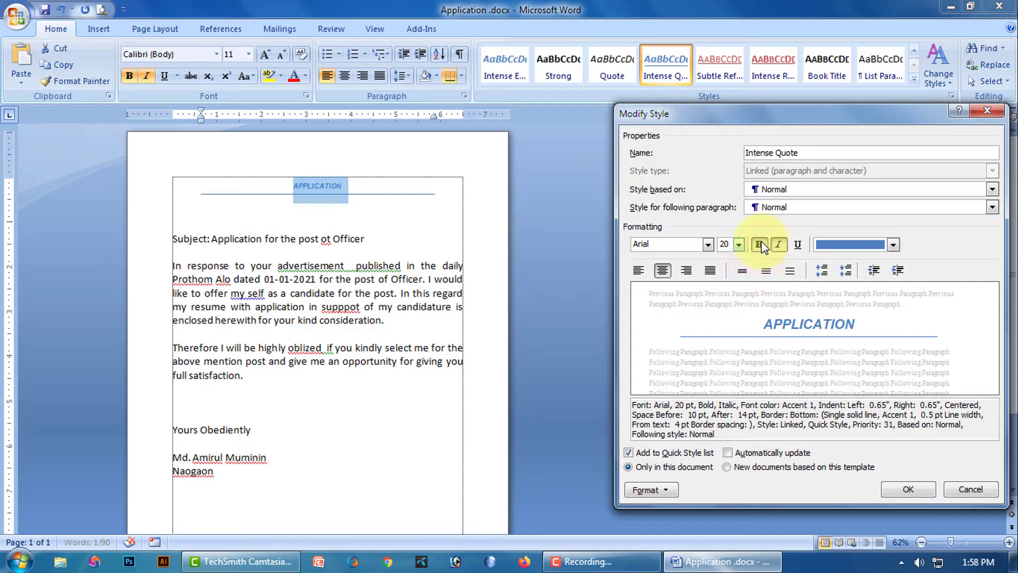
pyautogui.click(760, 246)
pyautogui.click(761, 244)
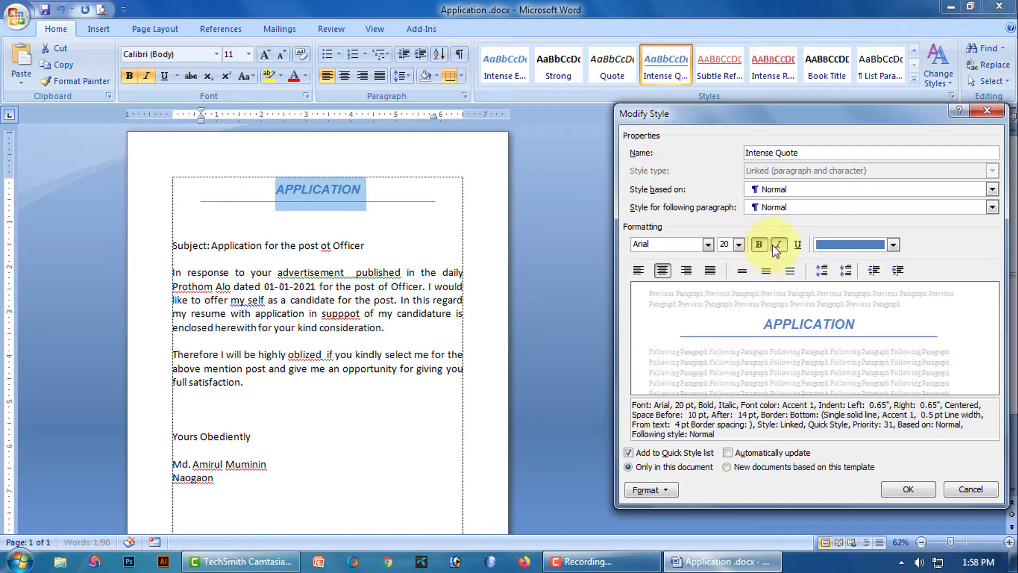
pyautogui.click(775, 246)
pyautogui.click(775, 245)
pyautogui.click(908, 489)
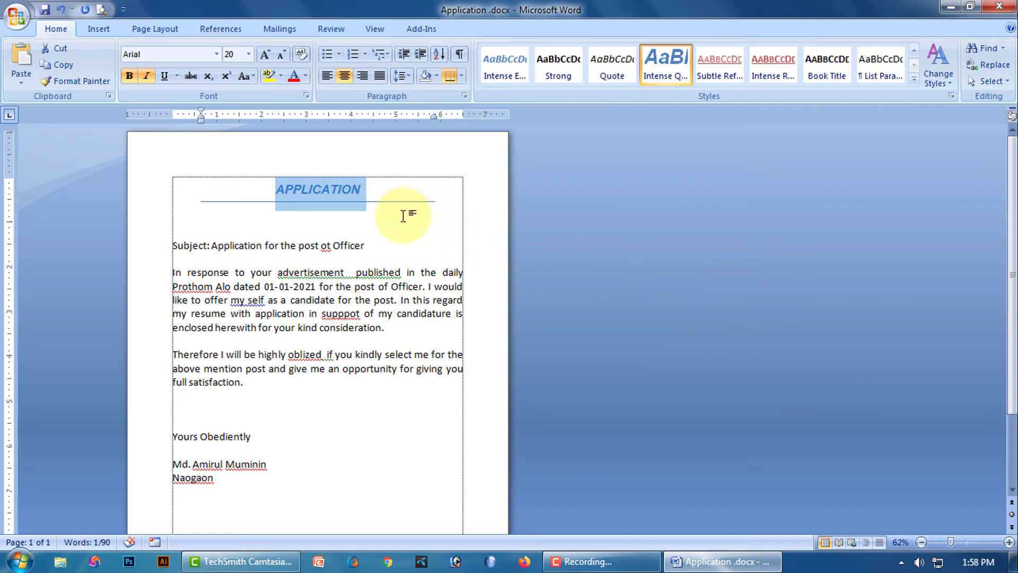
# Apply the Intense Emphasis style to the "Subject: Application for the post ot Officer" line
pyautogui.click(416, 239)
pyautogui.moveTo(408, 247); pyautogui.dragTo(171, 245)
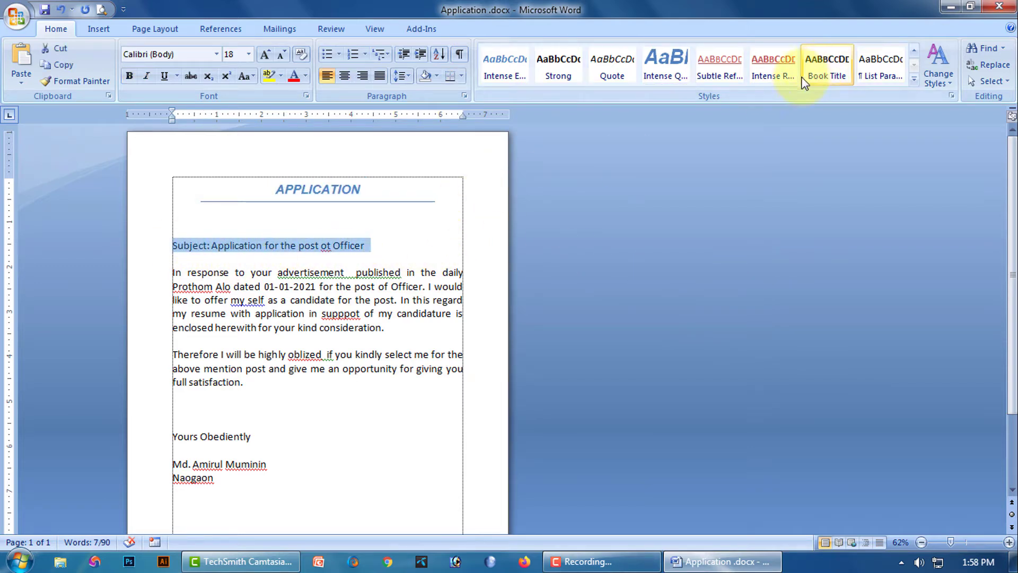
pyautogui.click(914, 78)
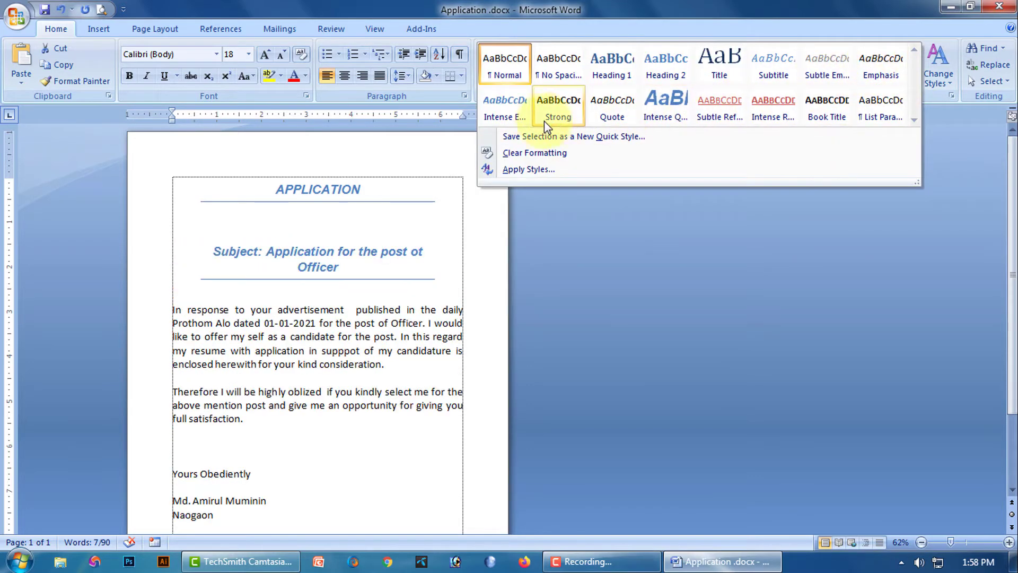
pyautogui.click(501, 113)
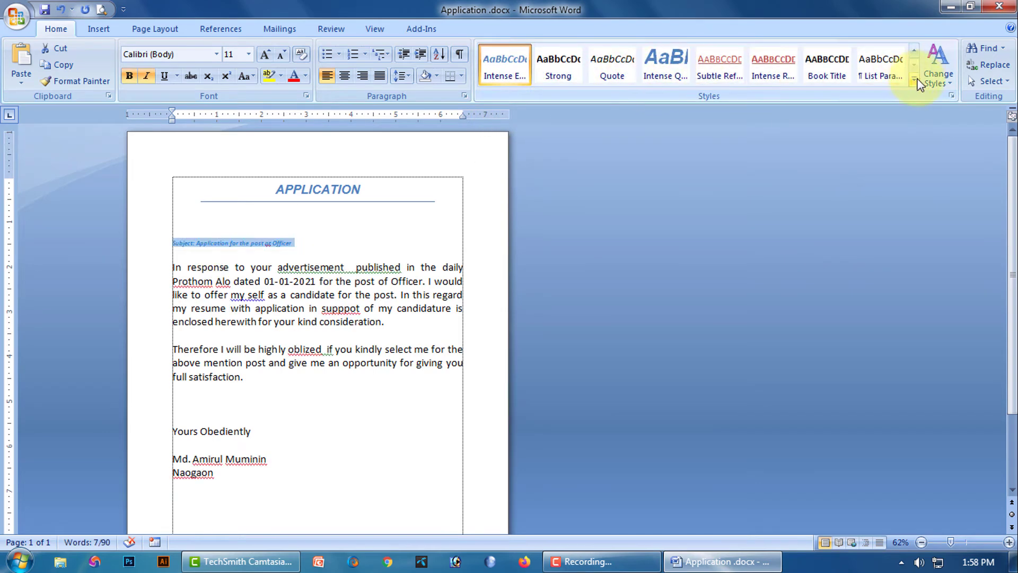
# Modify the Intense Emphasis style to use the Arial font at 16 pt
pyautogui.click(913, 79)
pyautogui.rightClick(504, 99)
pyautogui.click(539, 122)
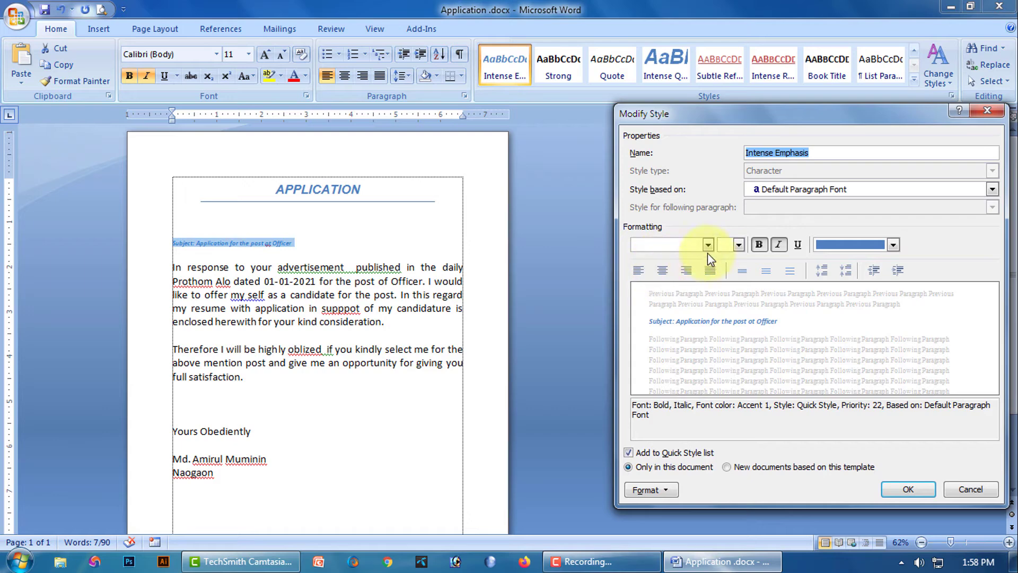
pyautogui.click(708, 244)
pyautogui.click(667, 293)
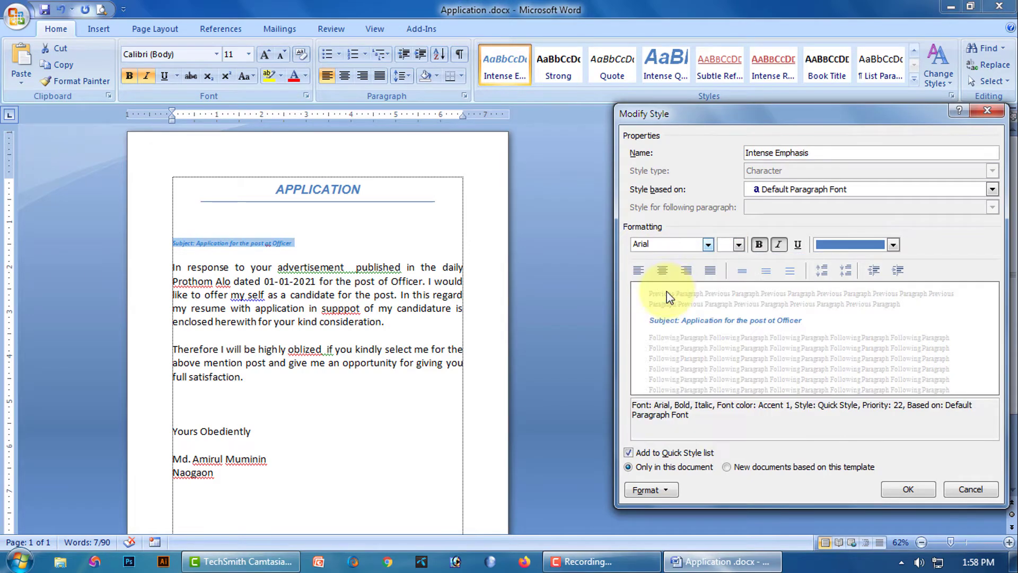
pyautogui.click(738, 245)
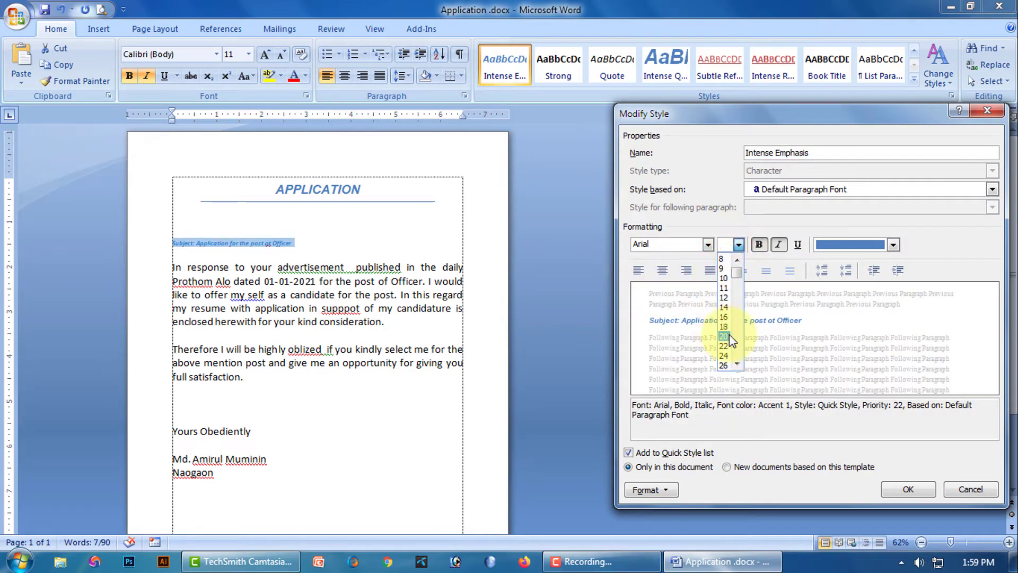
pyautogui.click(724, 317)
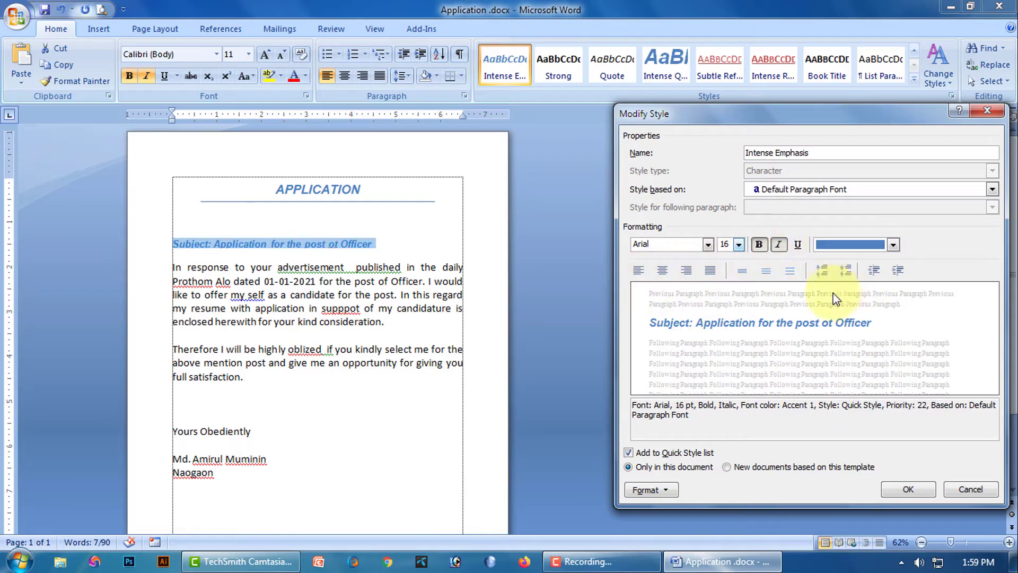
pyautogui.click(908, 487)
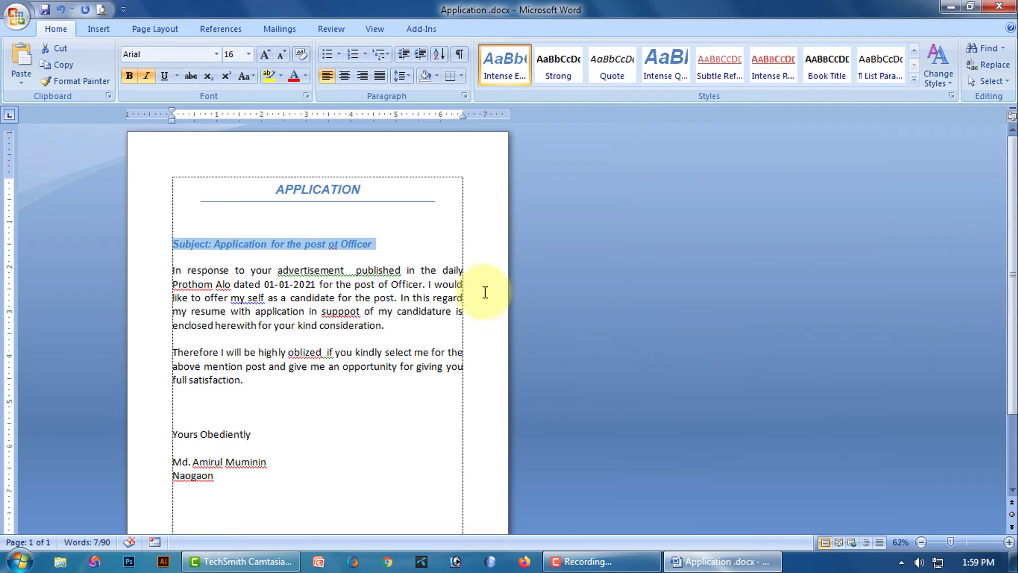
# Apply the Intense Emphasis style to the "Yours Obediently" line
pyautogui.click(396, 254)
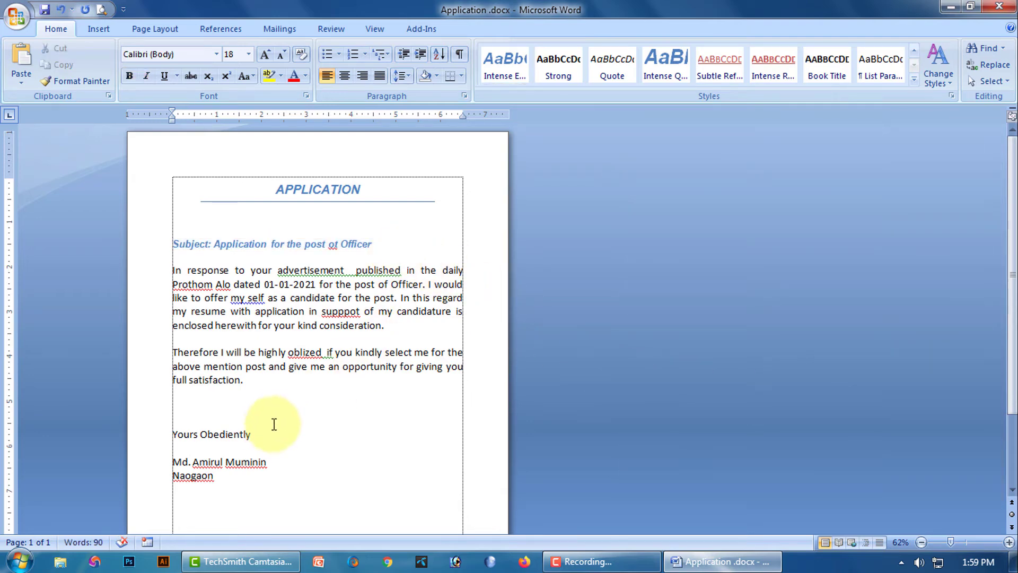
pyautogui.moveTo(274, 436); pyautogui.dragTo(166, 433)
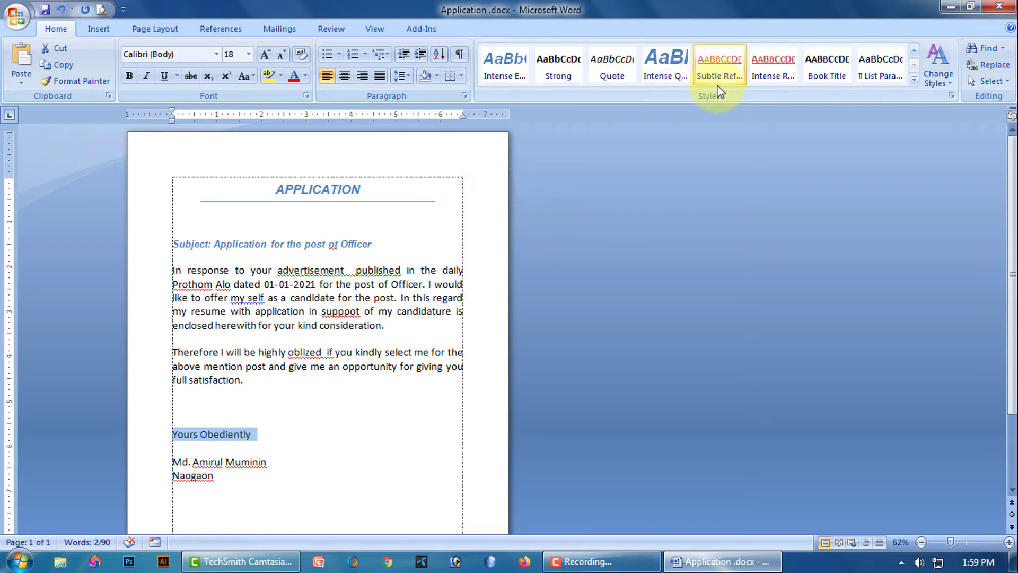
pyautogui.click(914, 79)
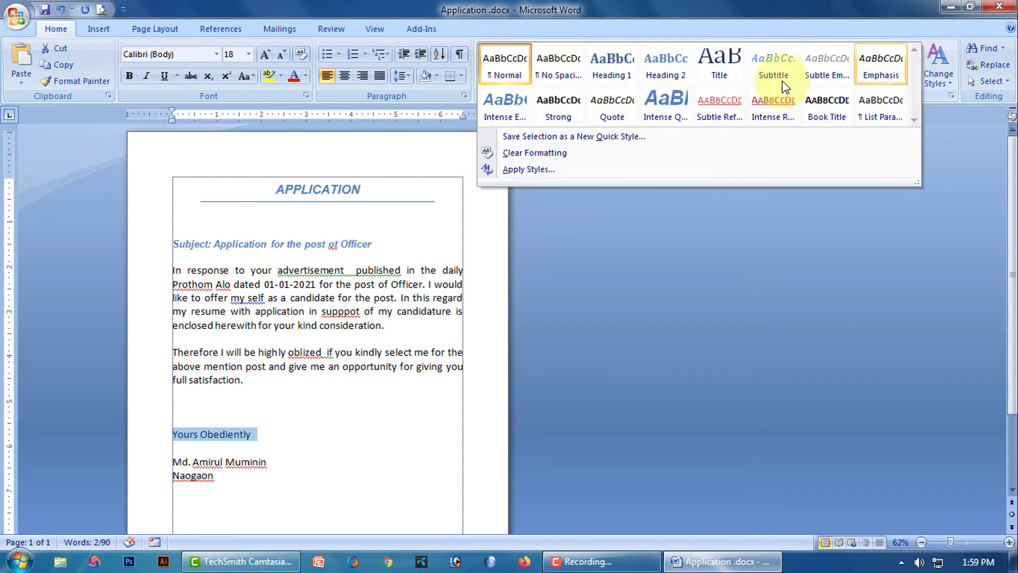
pyautogui.click(505, 109)
# Review the formatting settings of the Intense Emphasis style without changing them
pyautogui.rightClick(504, 65)
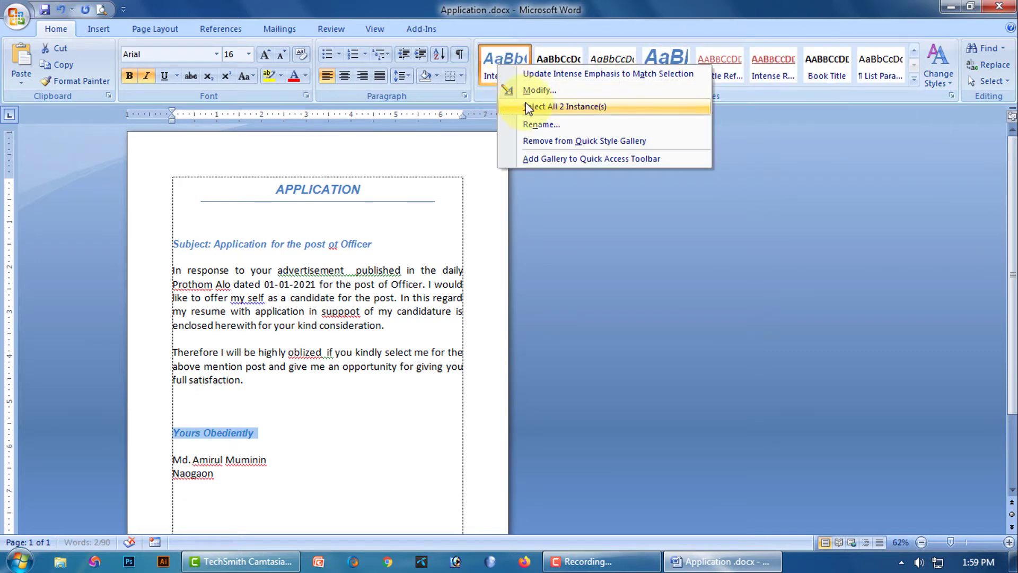
pyautogui.click(518, 89)
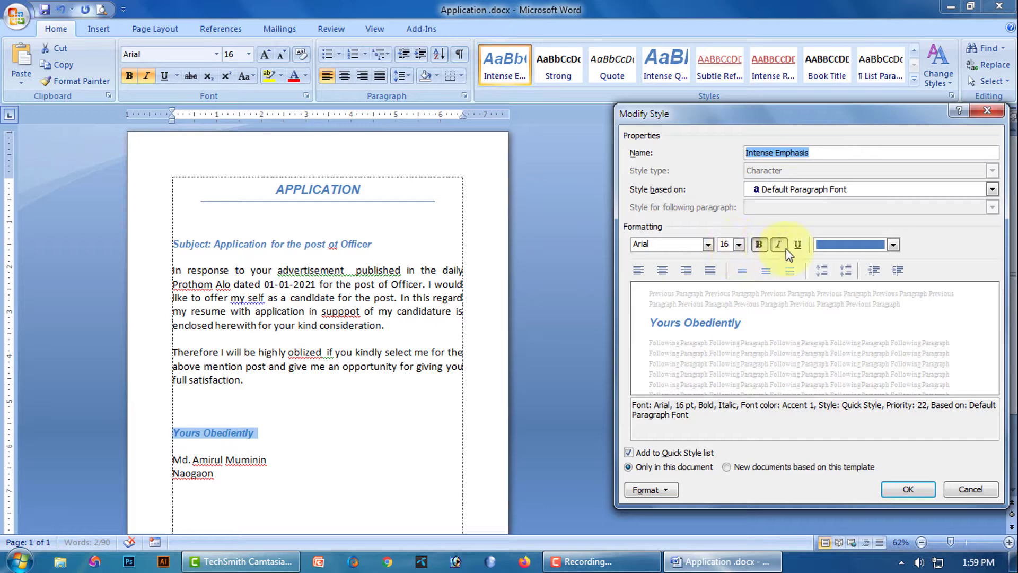
pyautogui.click(908, 488)
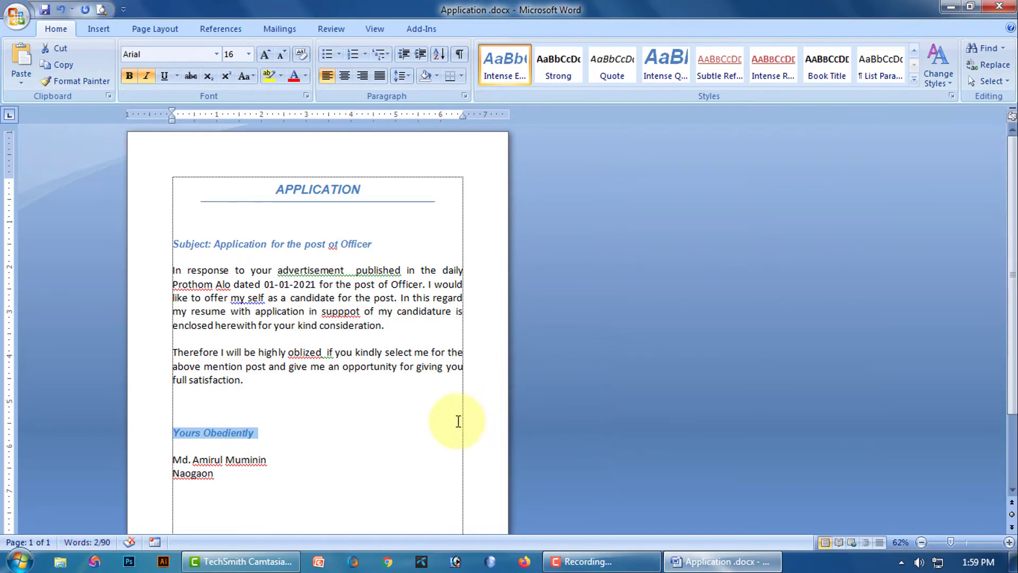
# Apply the Quote style to the two body paragraphs between the subject line and the closing
pyautogui.click(450, 419)
pyautogui.moveTo(169, 269); pyautogui.dragTo(422, 389)
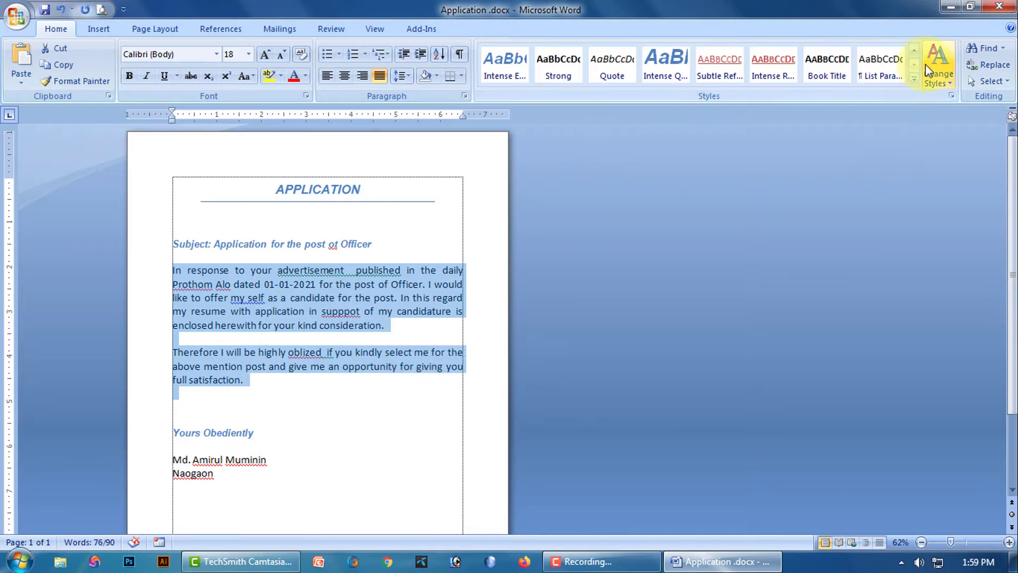
pyautogui.click(915, 82)
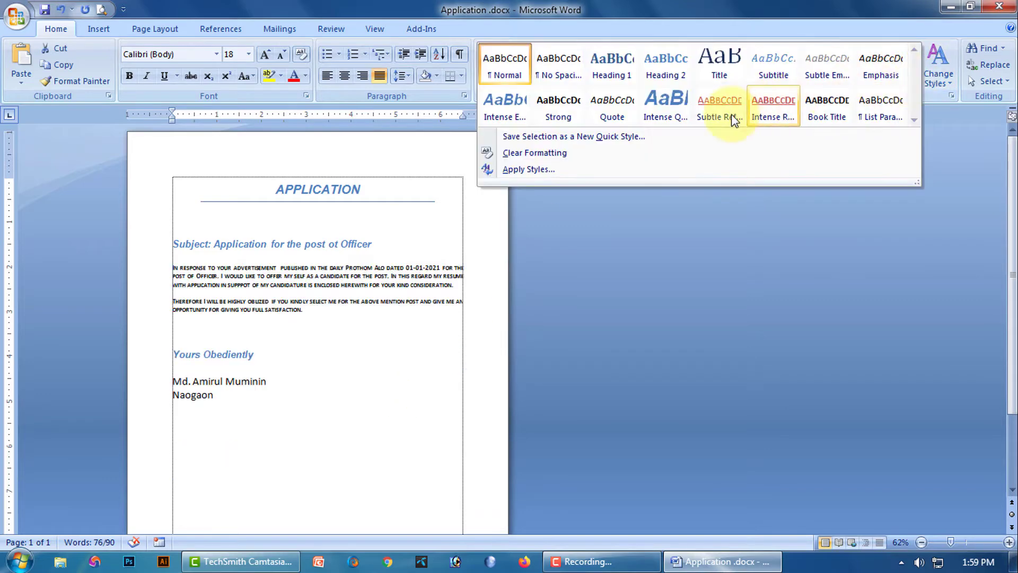
pyautogui.click(614, 119)
# Modify the Quote style to be justified, bold and italic at 14 pt
pyautogui.rightClick(609, 68)
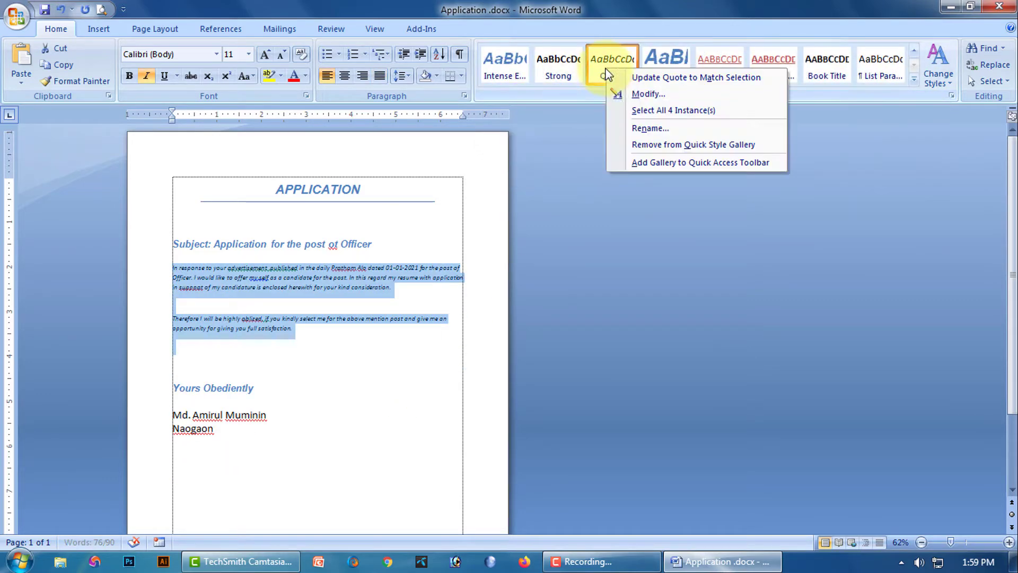
pyautogui.click(637, 96)
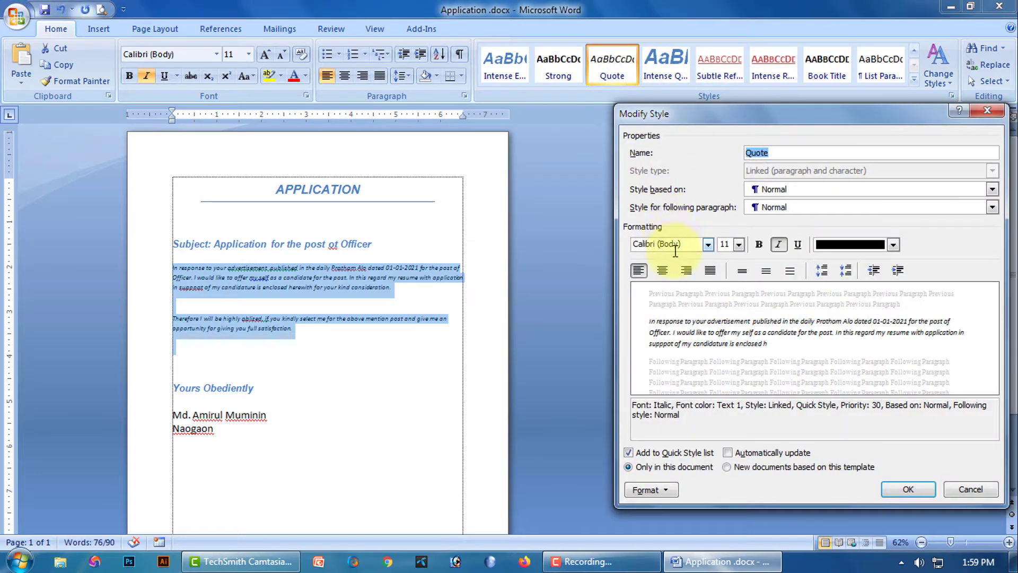
pyautogui.click(710, 271)
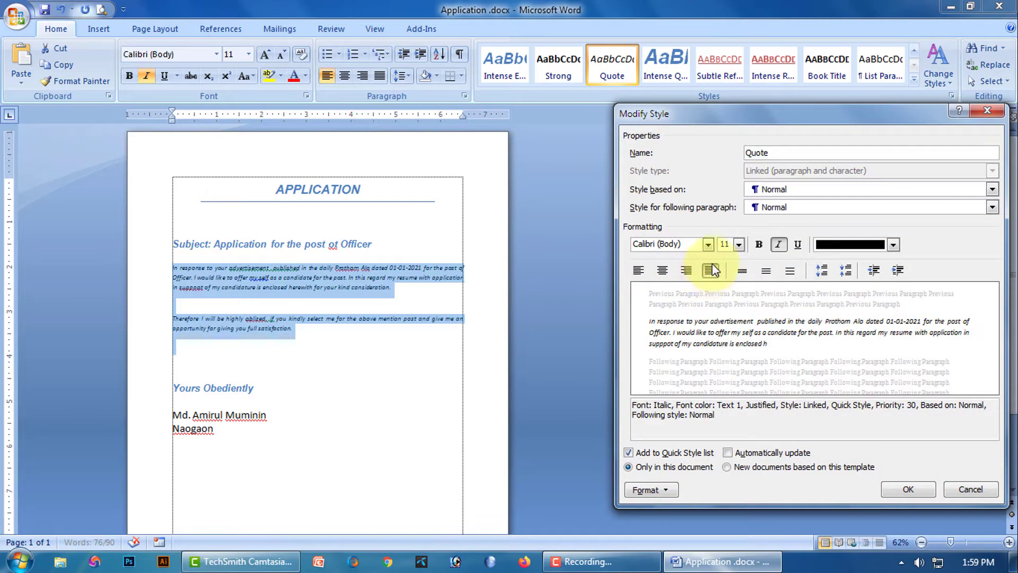
pyautogui.click(738, 244)
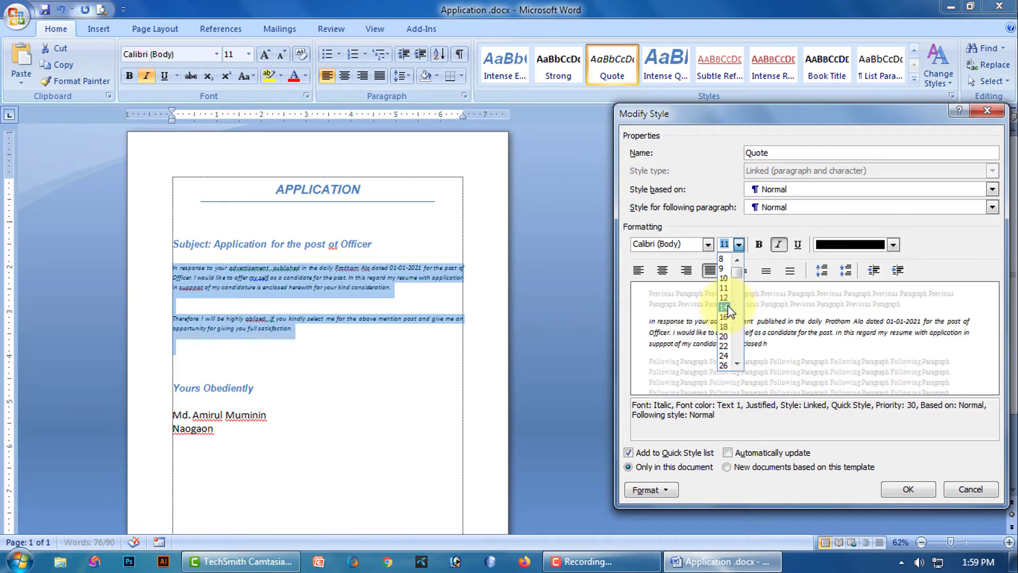
pyautogui.click(724, 308)
pyautogui.click(760, 244)
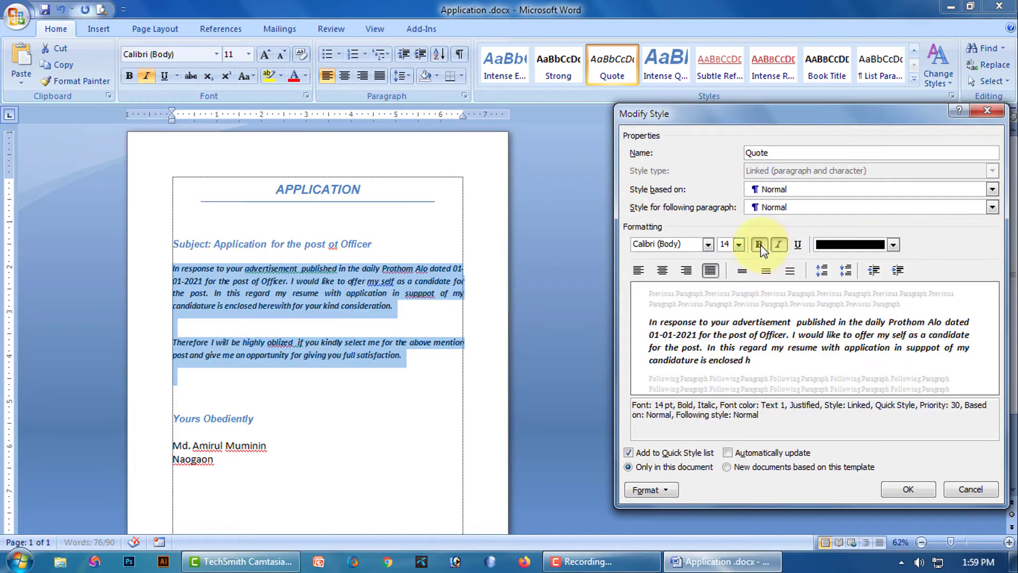
pyautogui.click(784, 244)
pyautogui.click(783, 245)
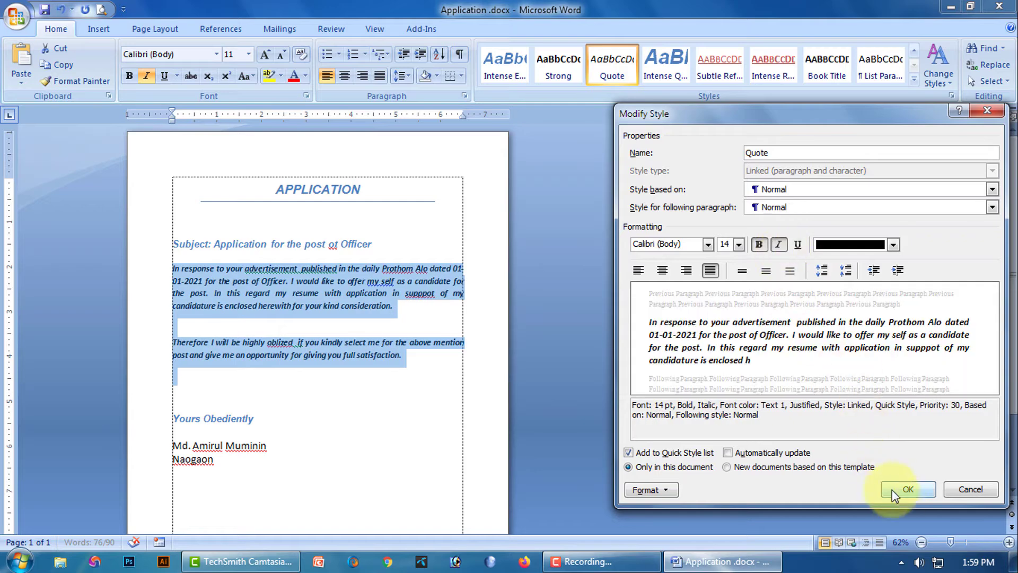
pyautogui.click(908, 489)
pyautogui.click(491, 458)
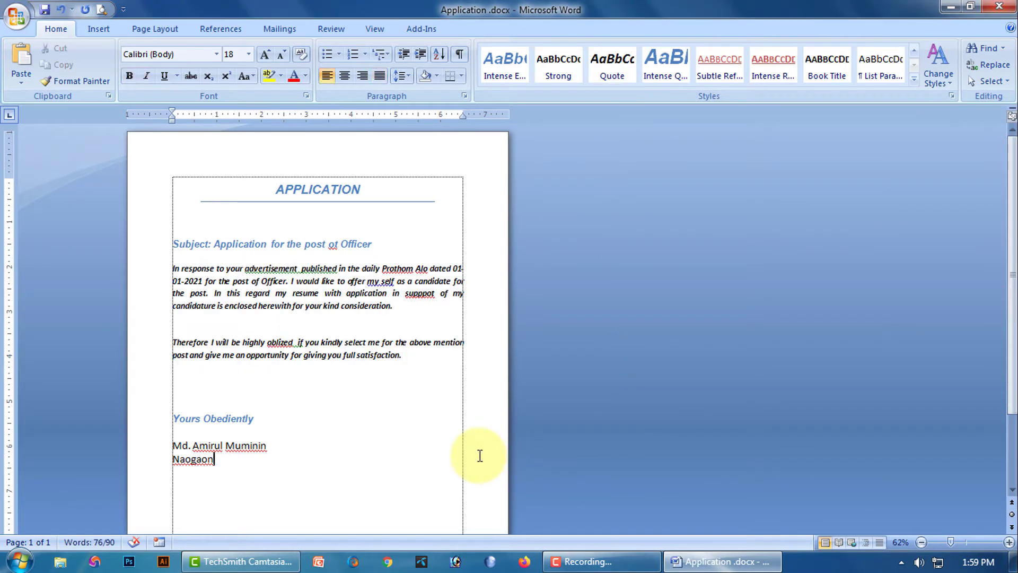
# Apply the Quote style to the sender's name and place lines below "Yours Obediently"
pyautogui.scroll(-1, 493, 457)
pyautogui.moveTo(171, 401); pyautogui.dragTo(256, 422)
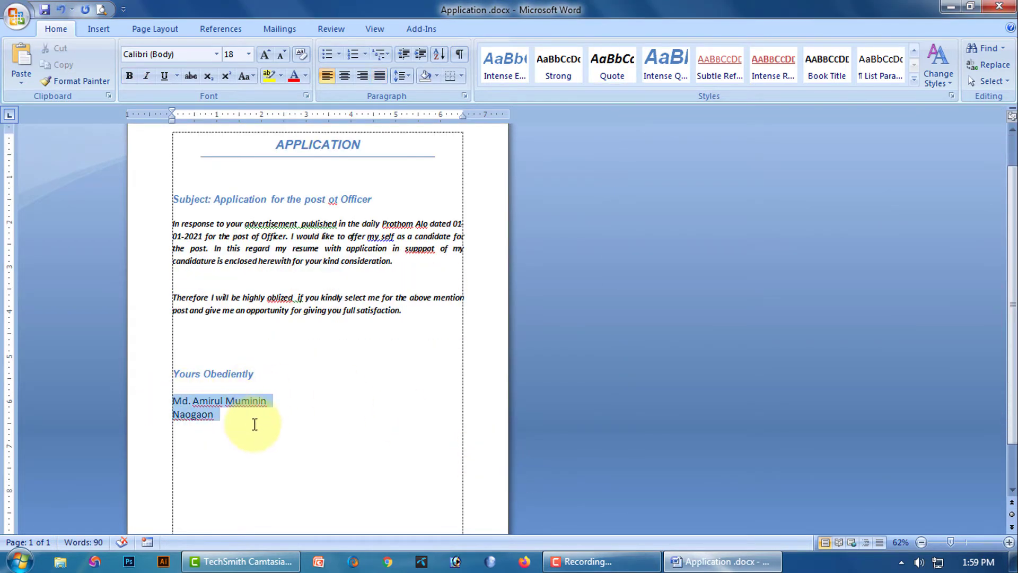
pyautogui.click(914, 81)
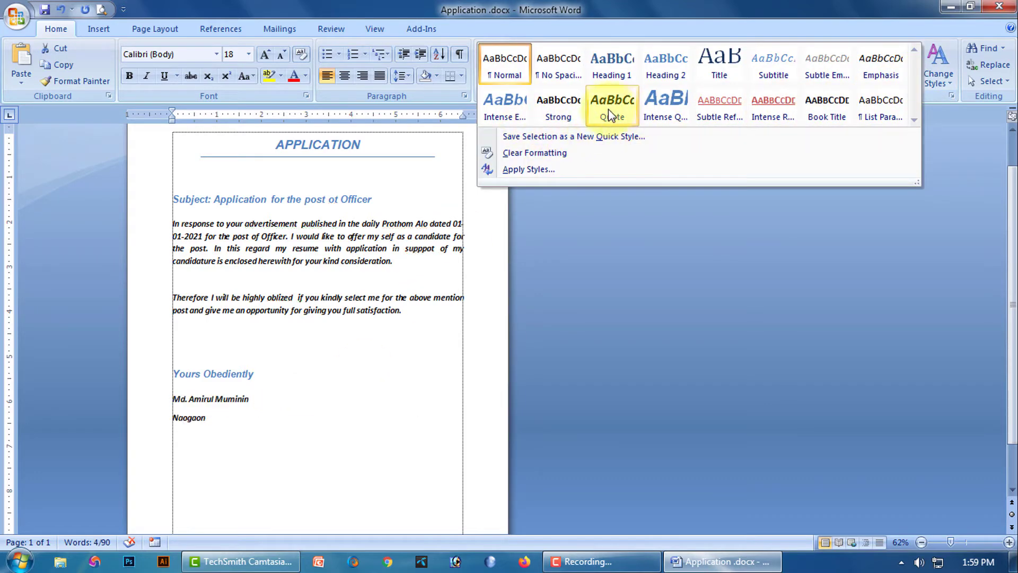
pyautogui.click(611, 108)
# Change the Quote style's font to Arial
pyautogui.rightClick(610, 66)
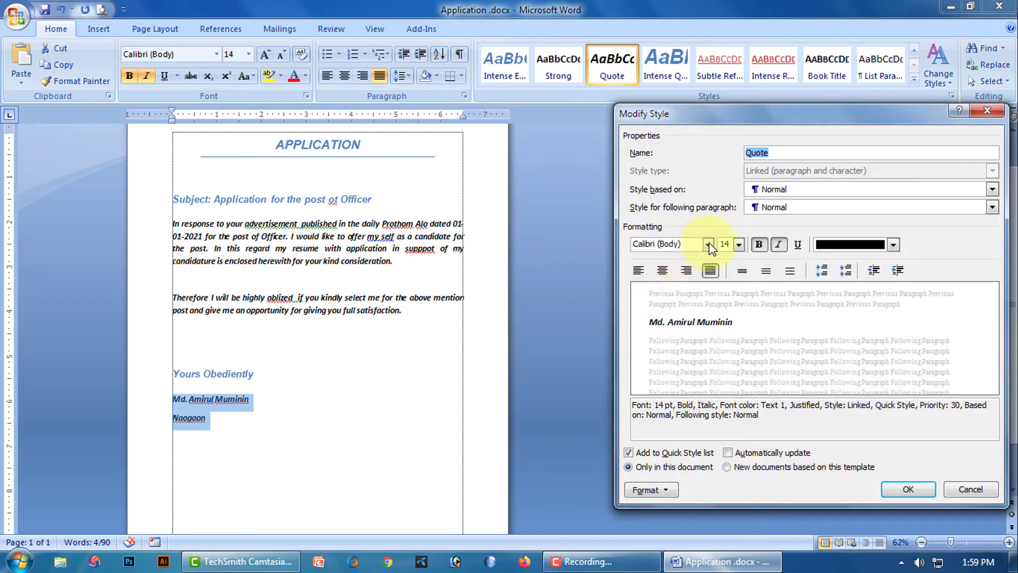
pyautogui.click(708, 244)
pyautogui.click(664, 295)
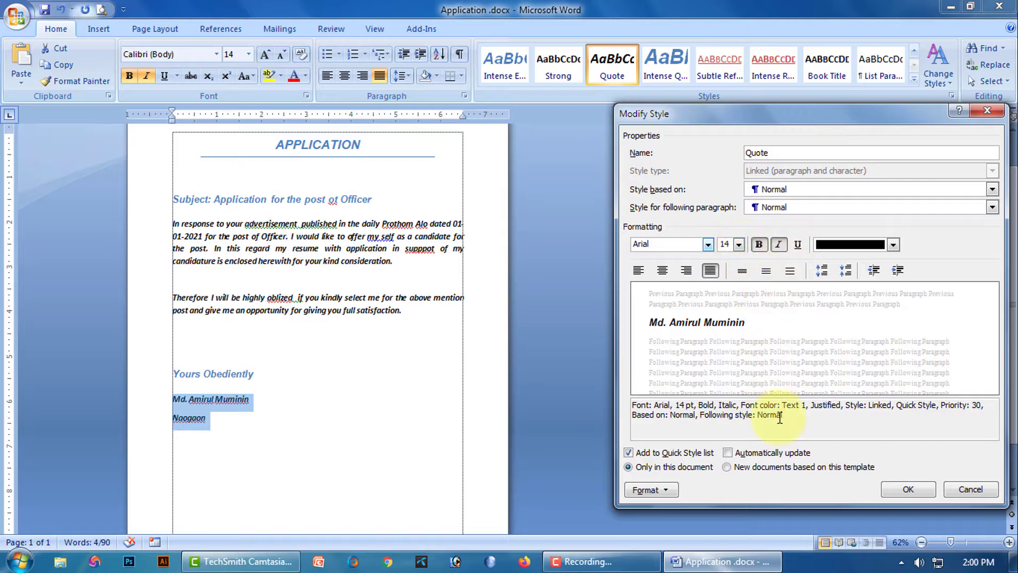
pyautogui.click(908, 489)
pyautogui.click(383, 430)
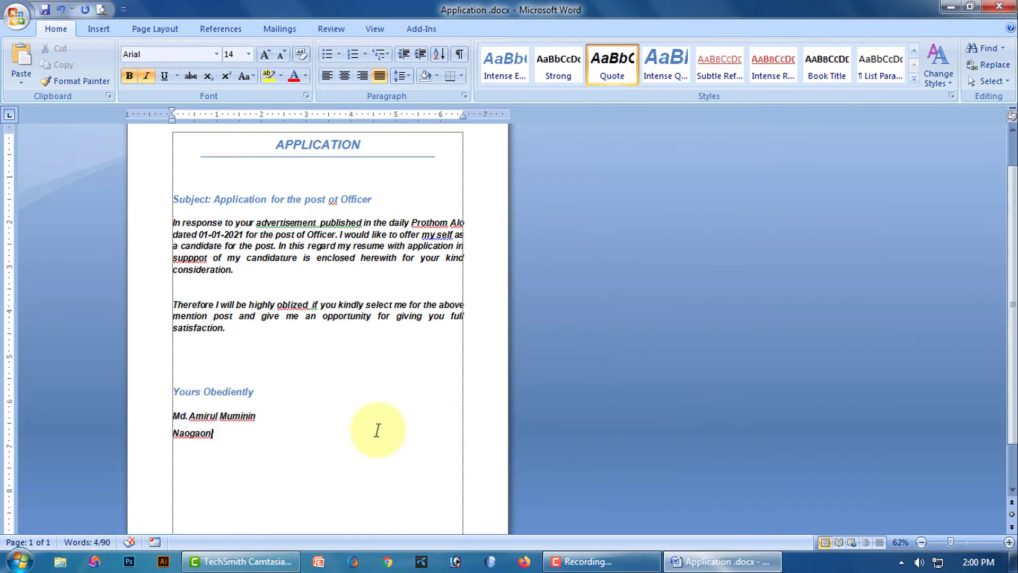
pyautogui.click(151, 23)
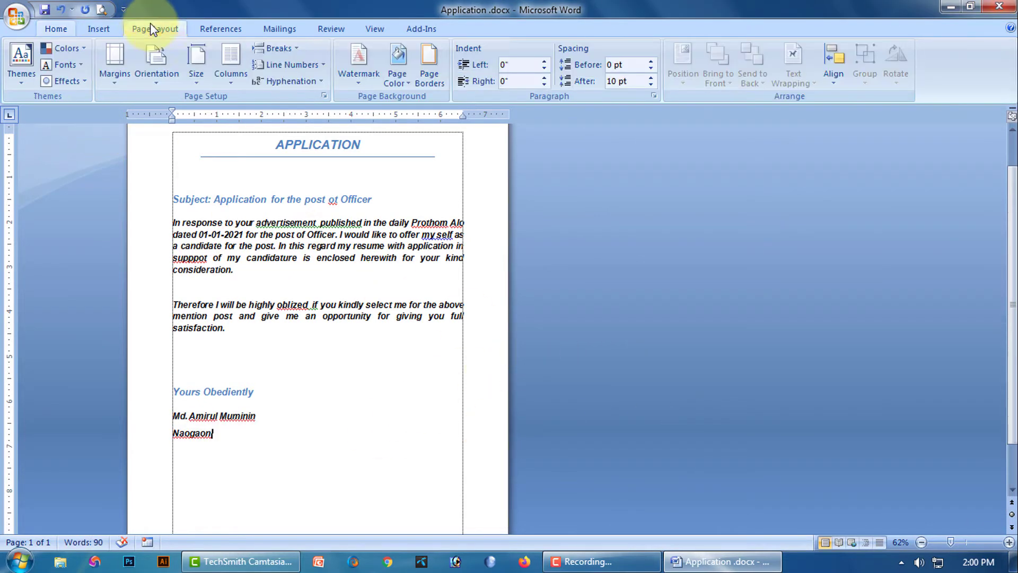
pyautogui.scroll(1, 325, 448)
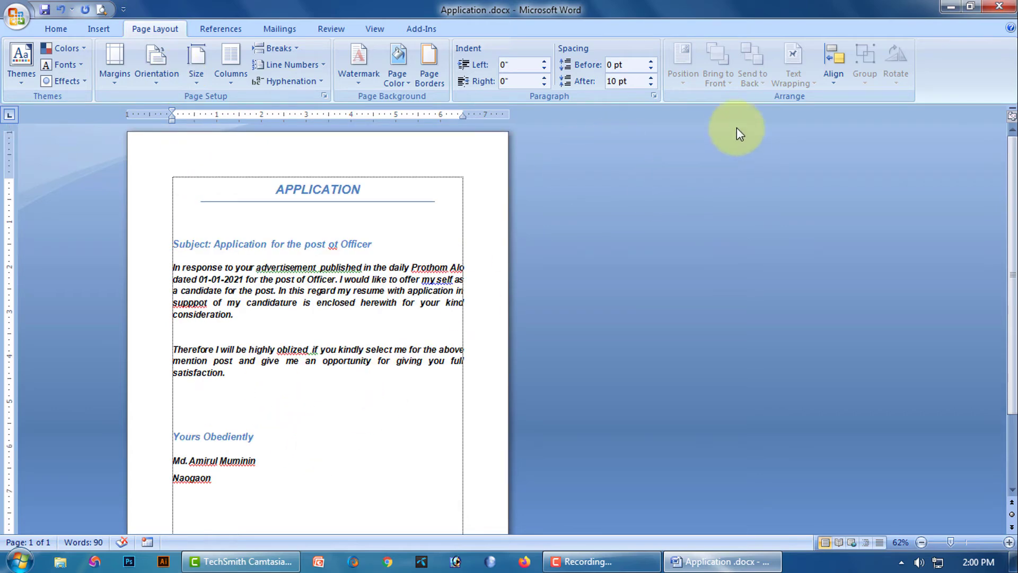
pyautogui.click(56, 29)
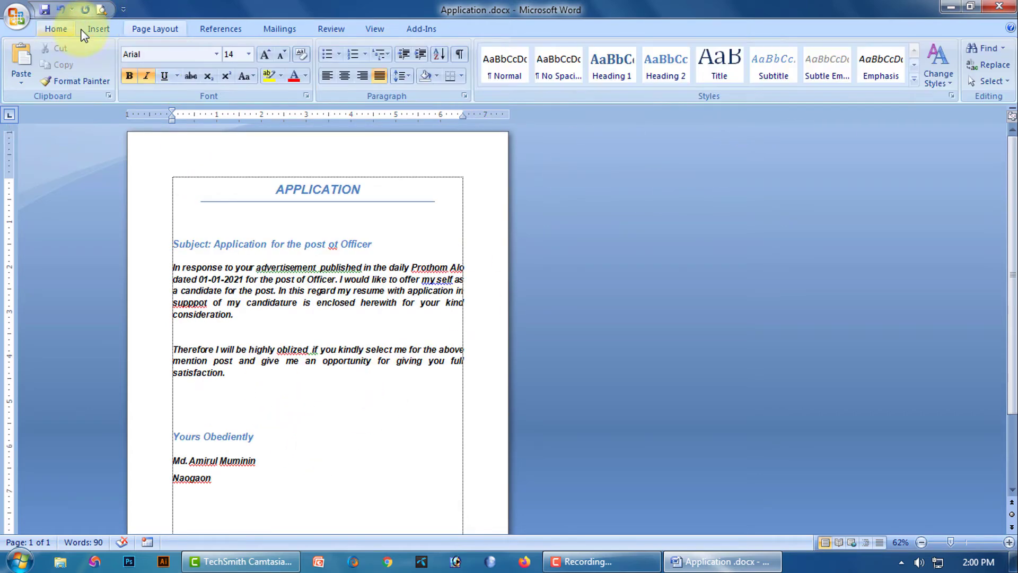
# Apply the Traditional style set and the Equity colour scheme to the letter
pyautogui.click(950, 85)
pyautogui.moveTo(973, 104)
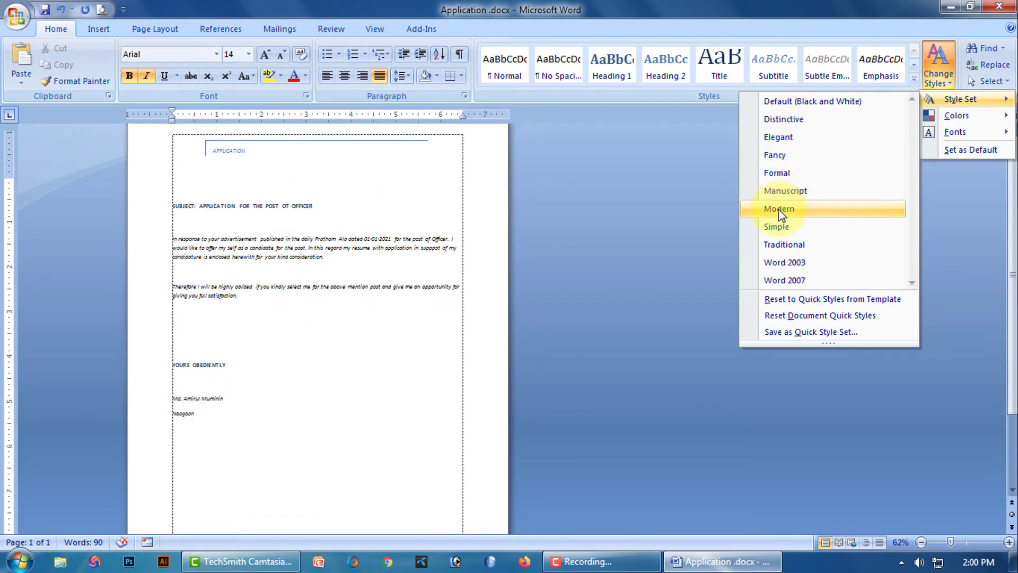
pyautogui.click(783, 245)
pyautogui.click(948, 84)
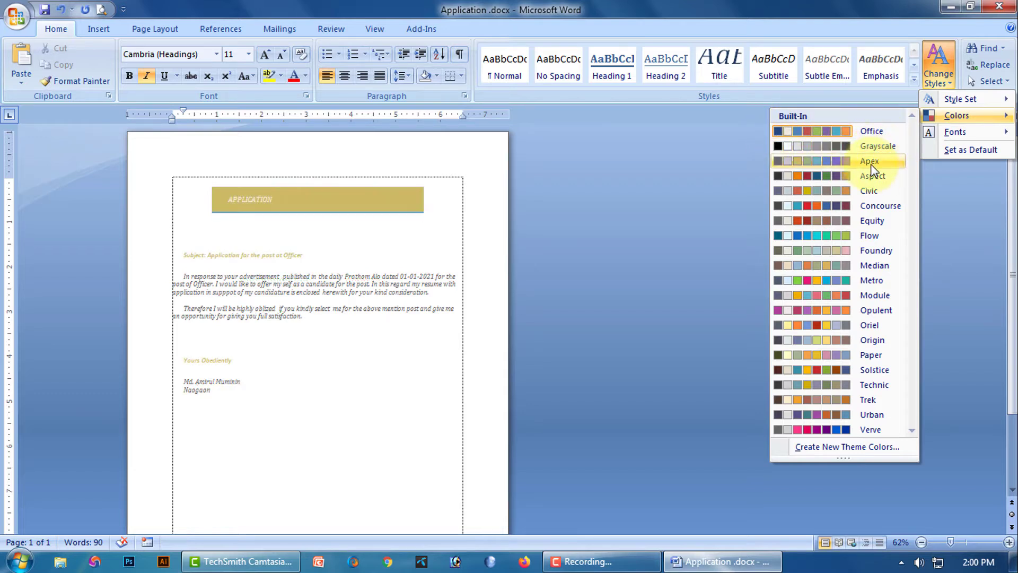
pyautogui.click(872, 221)
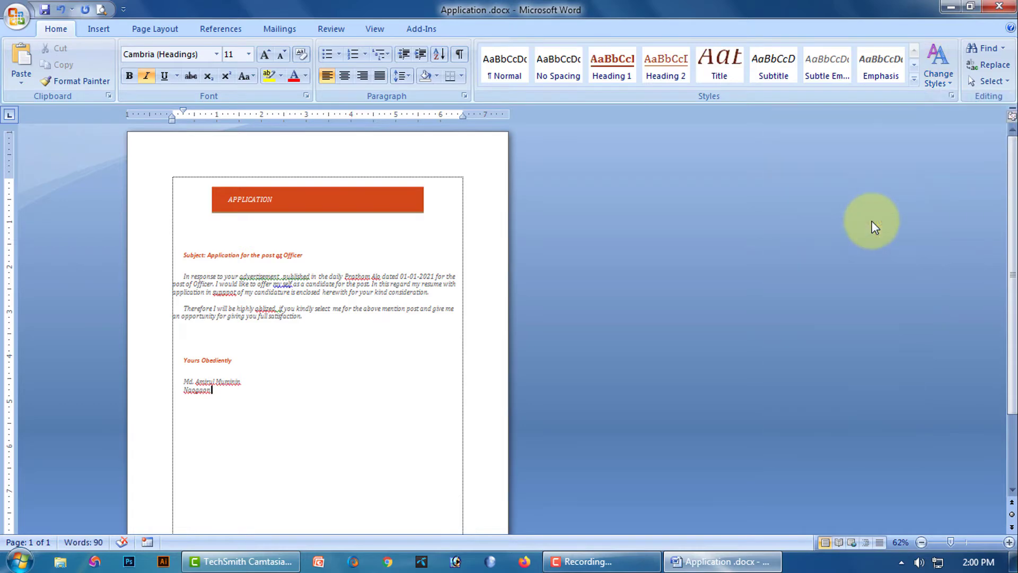
# Set the letter's theme fonts to Office Classic 2, with Arial for headings and body
pyautogui.click(950, 84)
pyautogui.moveTo(956, 132)
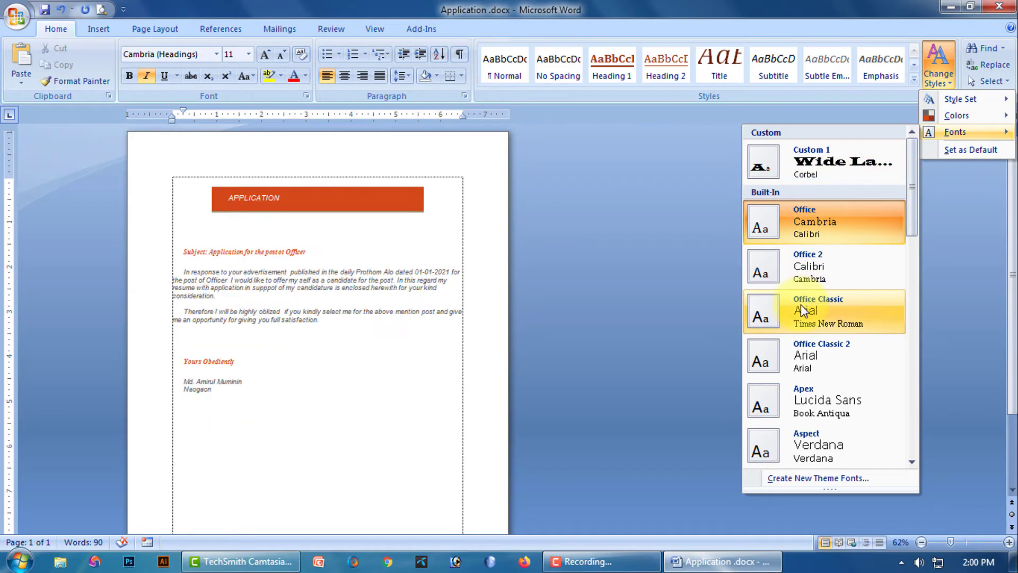
pyautogui.click(816, 354)
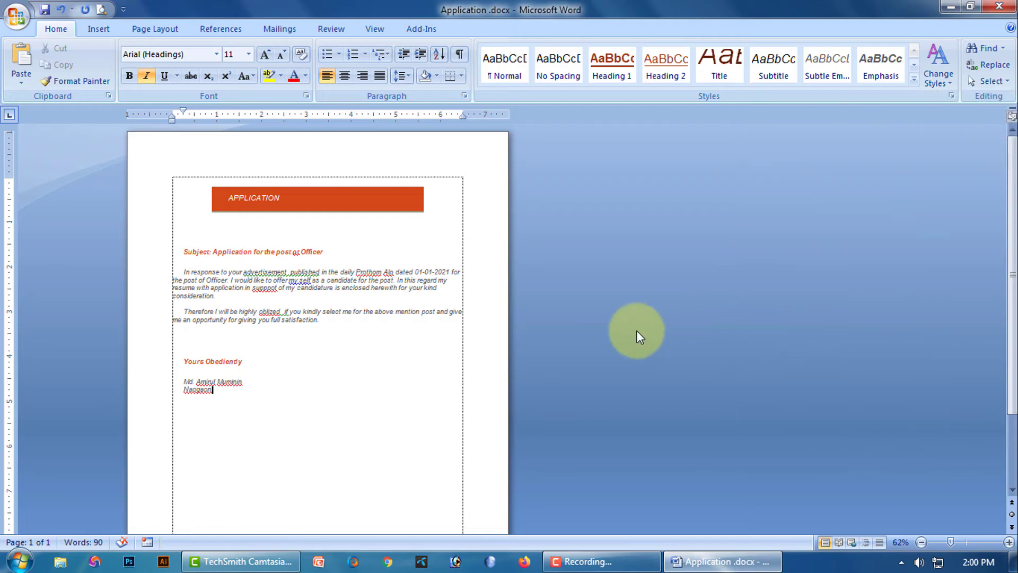
pyautogui.moveTo(953, 540); pyautogui.dragTo(961, 543)
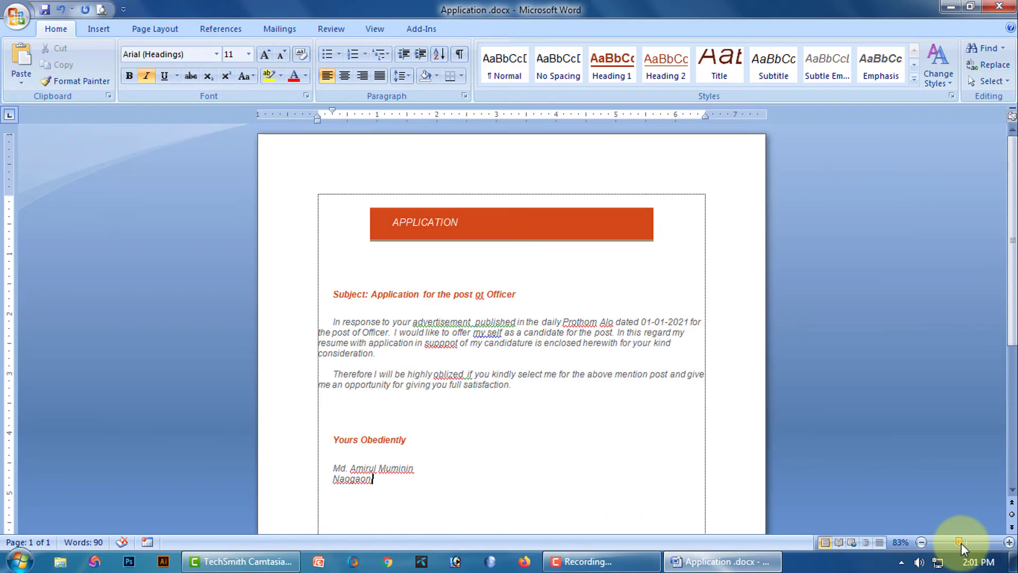
pyautogui.scroll(-1, 670, 452)
pyautogui.scroll(-2, 669, 449)
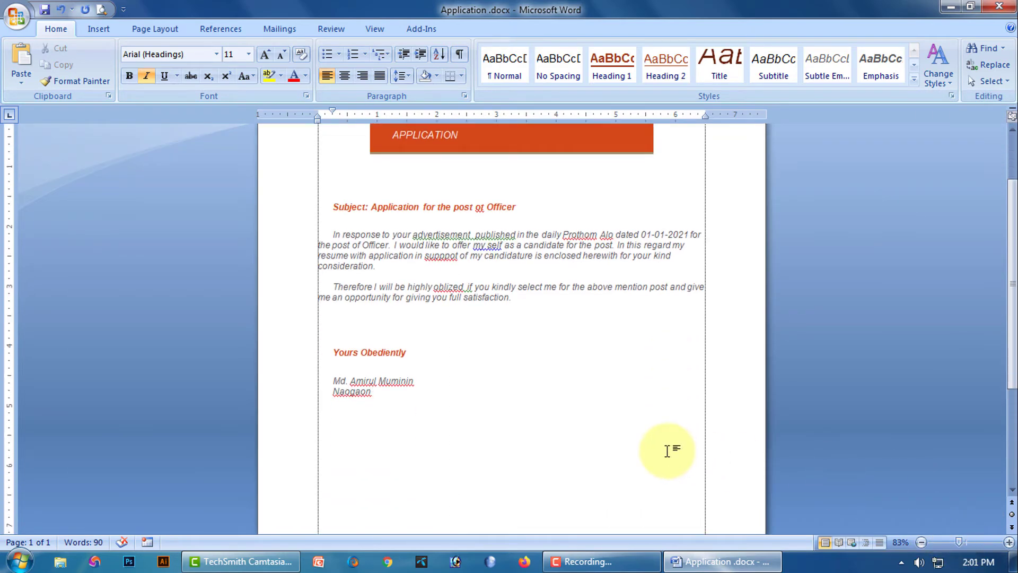
pyautogui.scroll(2, 669, 449)
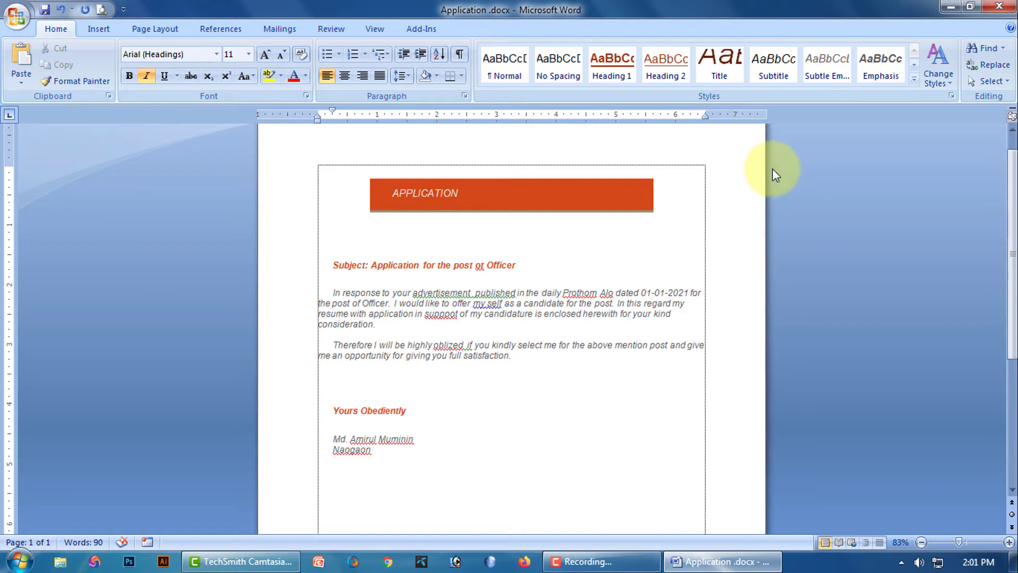
# Close the application letter without saving its changes and open Word.docx from the desktop
pyautogui.click(1000, 8)
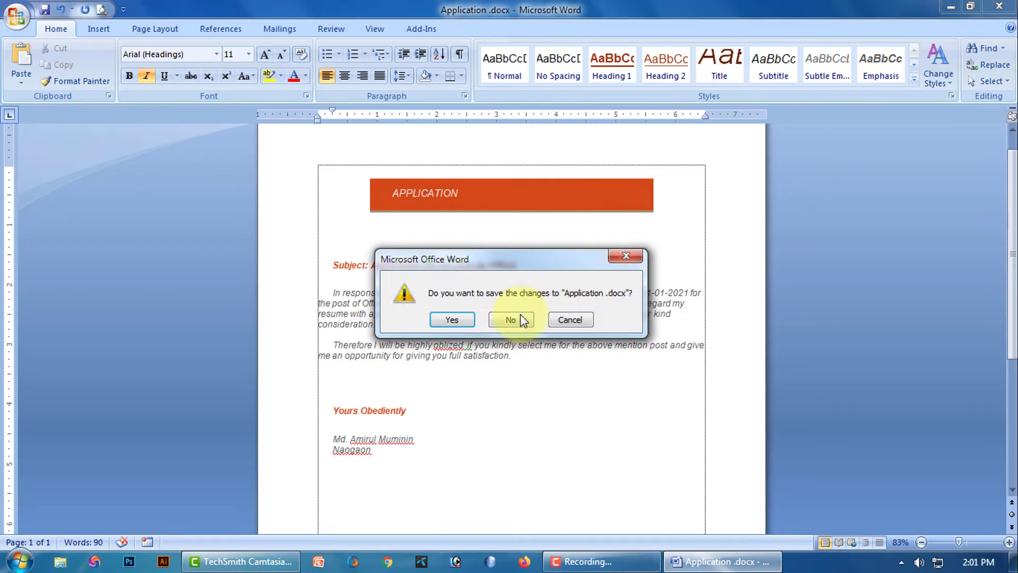
pyautogui.click(513, 320)
pyautogui.rightClick(353, 50)
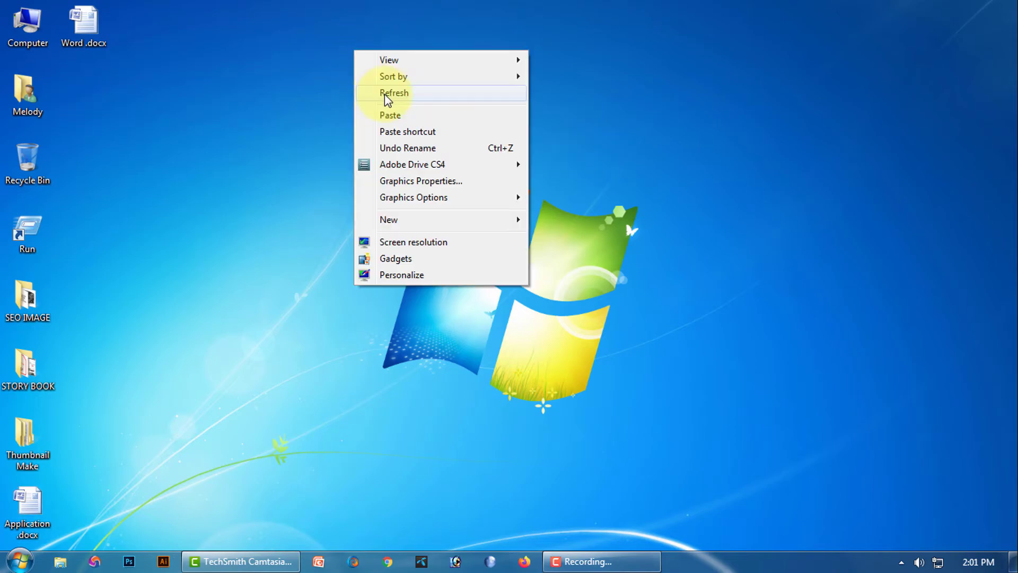
pyautogui.rightClick(231, 34)
pyautogui.click(266, 76)
pyautogui.doubleClick(83, 25)
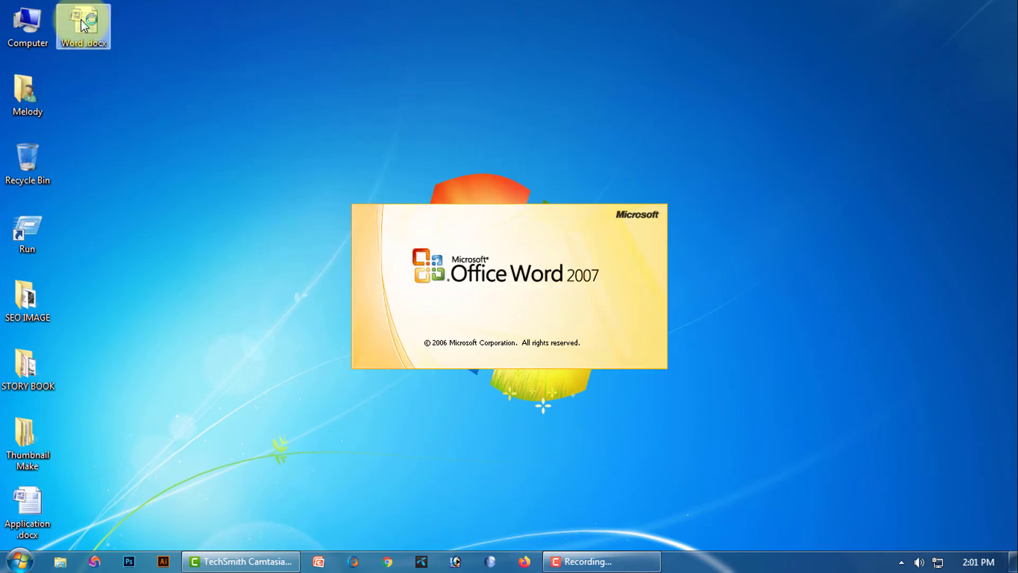
# Find the text "in" in the document, go through its first three occurrences, and close the search
pyautogui.scroll(-3, 744, 308)
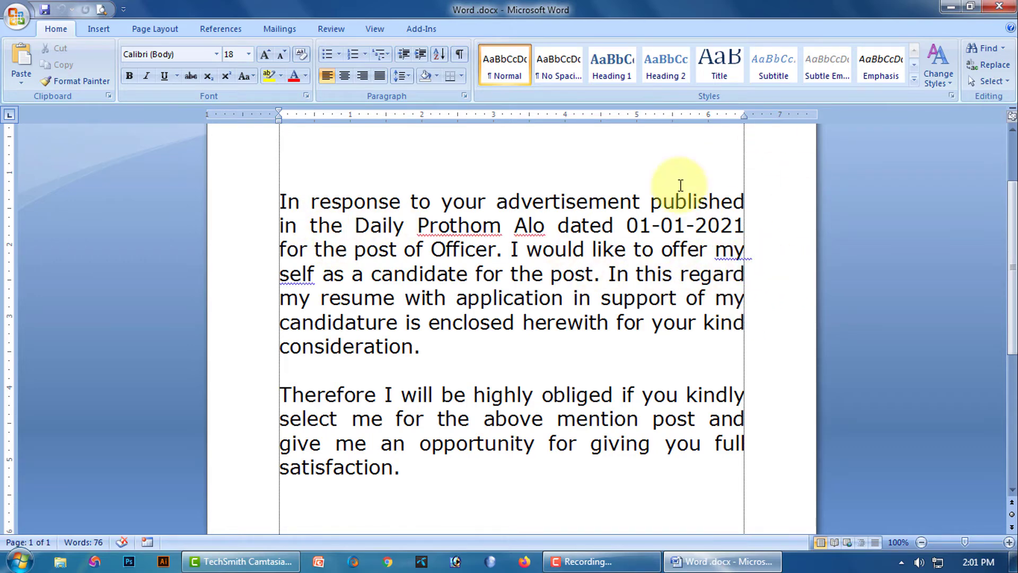
pyautogui.scroll(1, 466, 302)
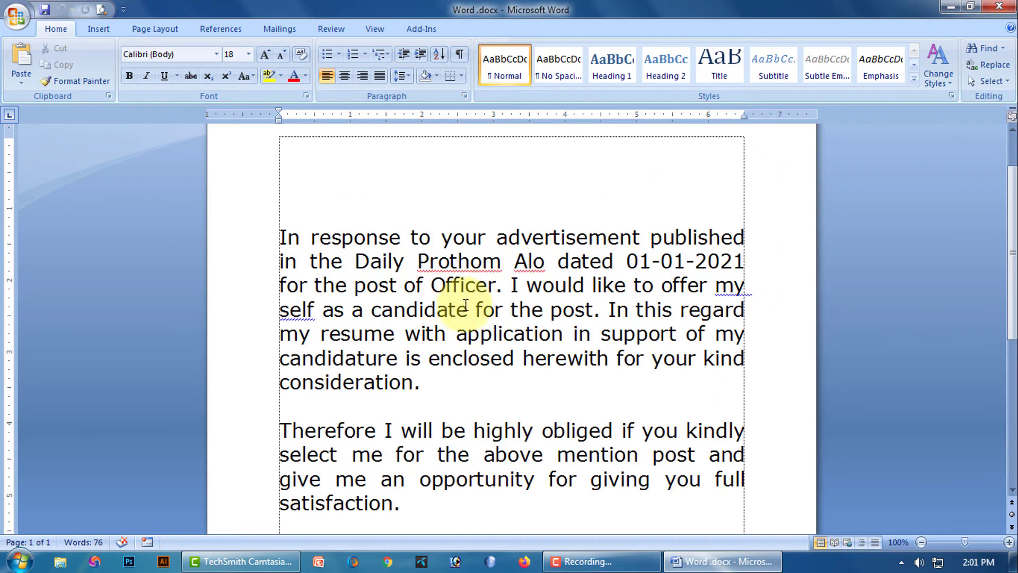
pyautogui.click(1005, 50)
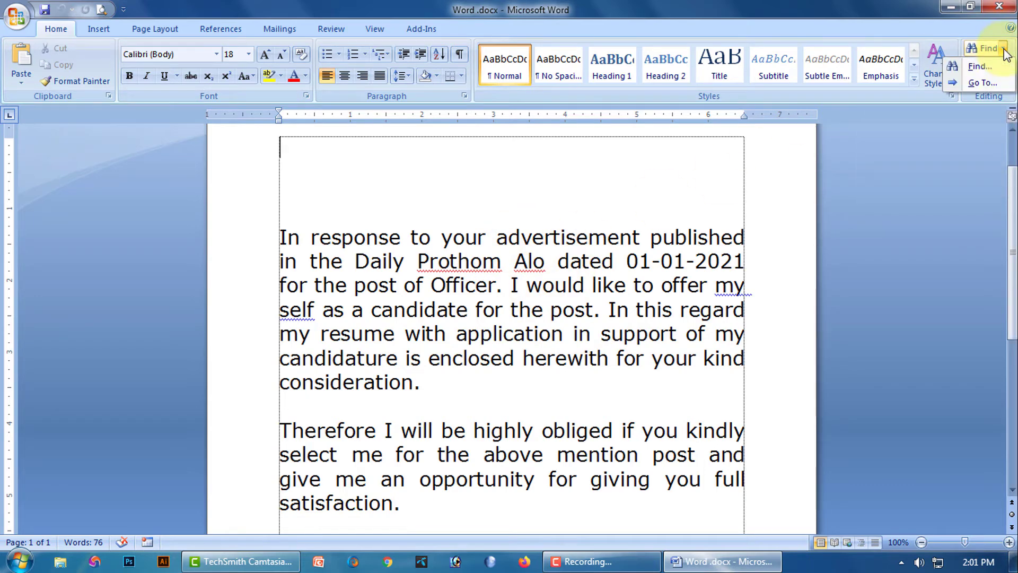
pyautogui.click(977, 66)
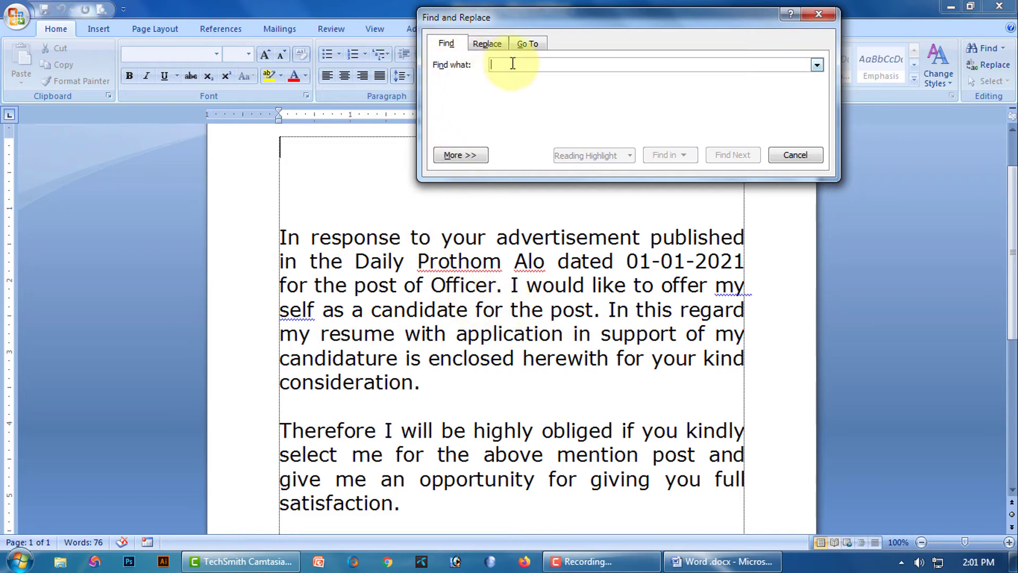
pyautogui.write('in')
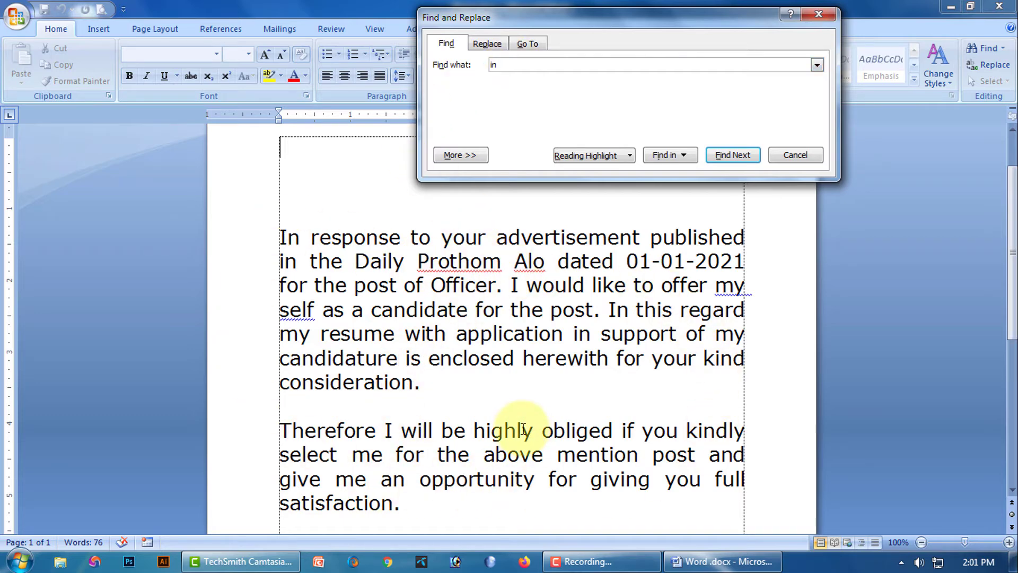
pyautogui.click(745, 156)
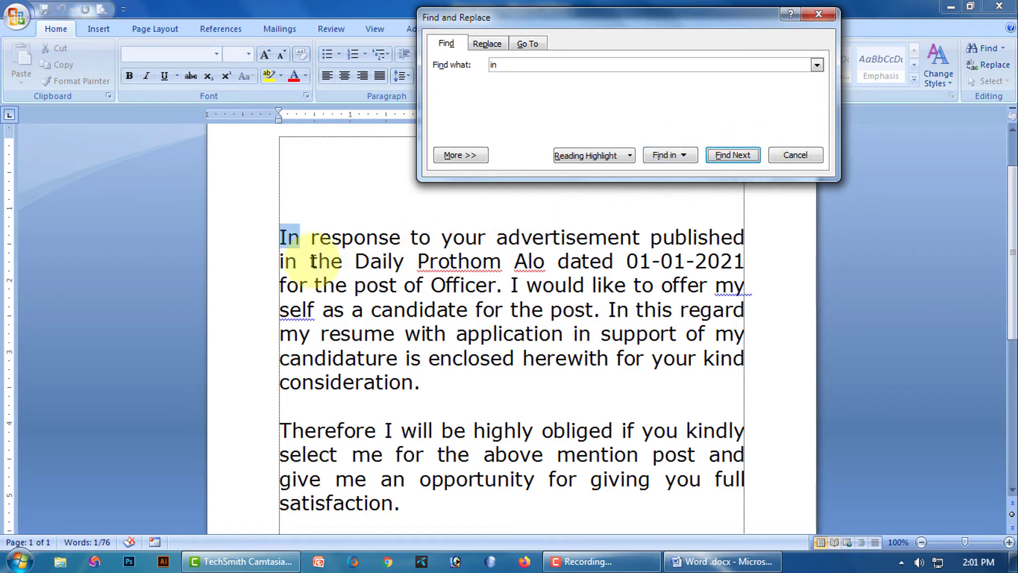
pyautogui.click(740, 155)
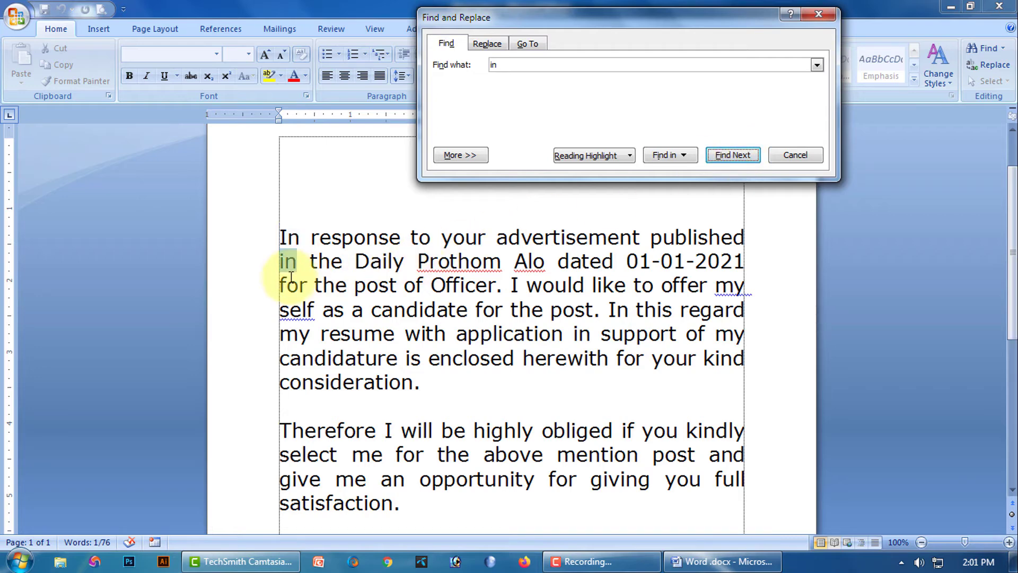
pyautogui.click(736, 155)
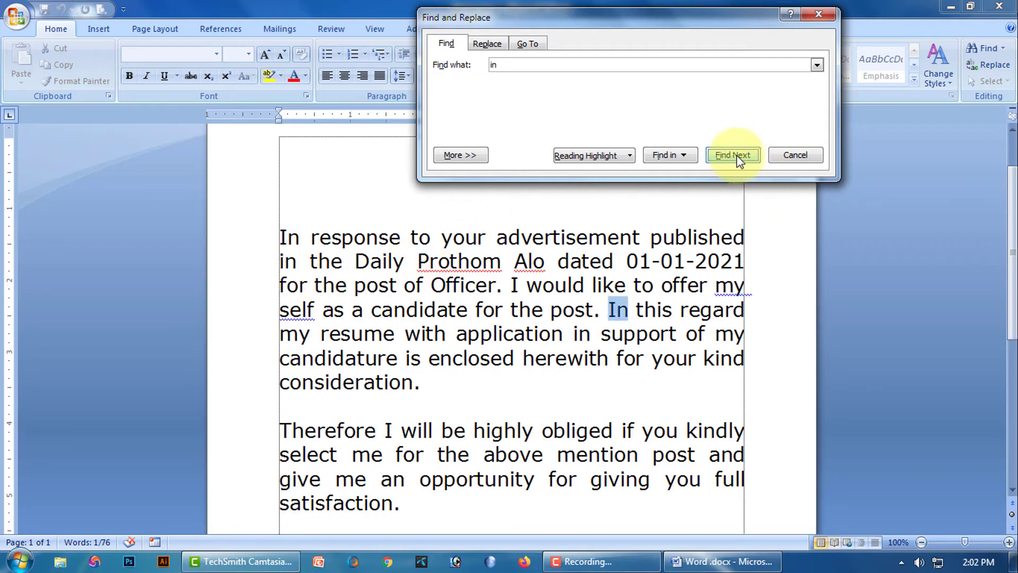
pyautogui.click(807, 154)
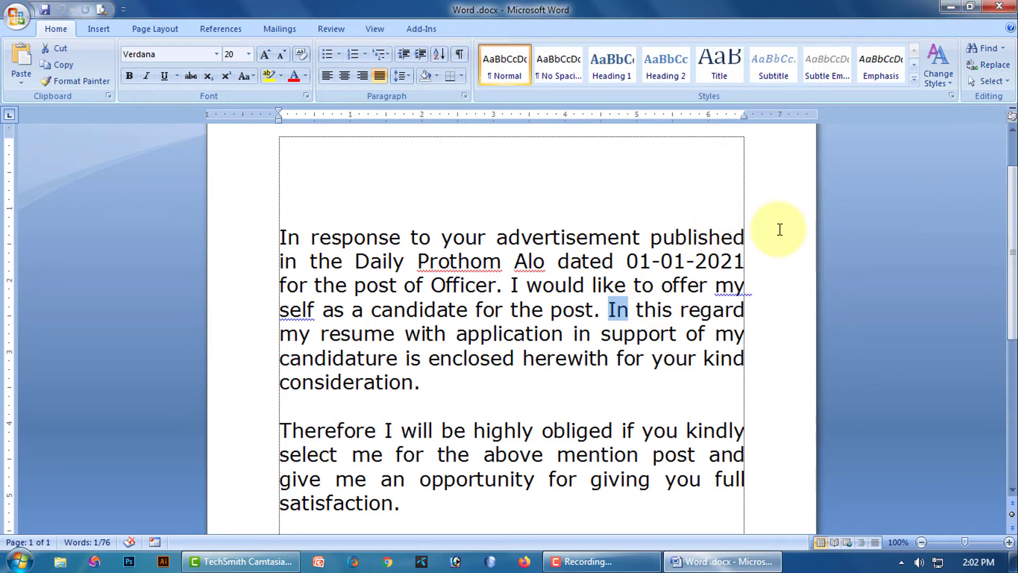
# Find all occurrences of "in" in the document at once, then close the search and clear the selection
pyautogui.click(666, 159)
pyautogui.click(1005, 51)
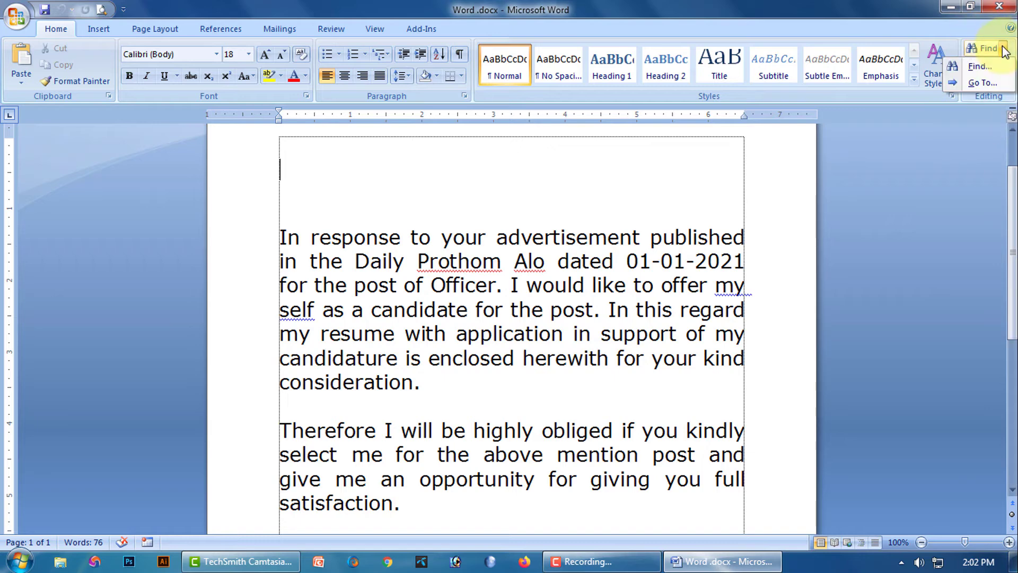
pyautogui.click(981, 66)
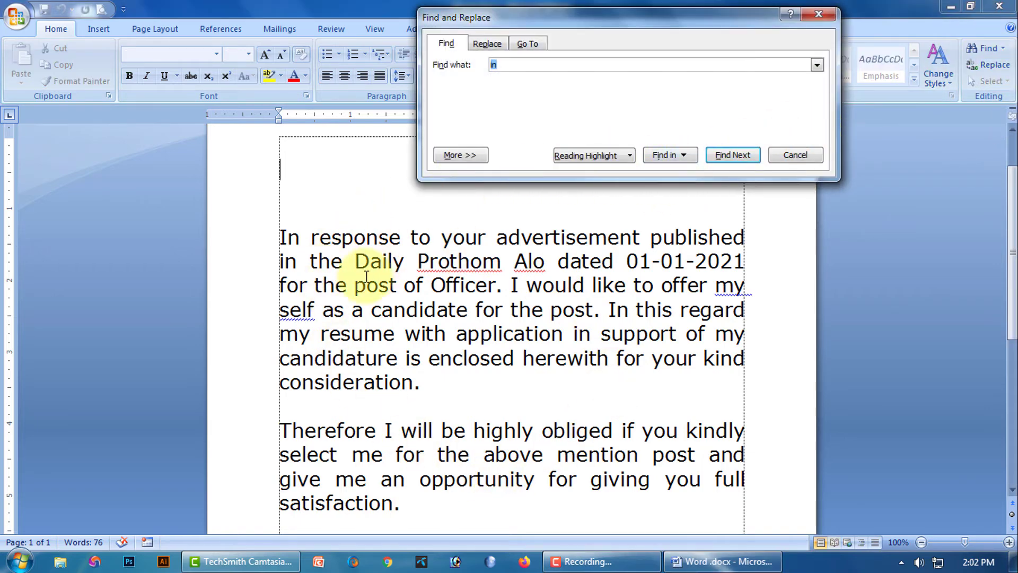
pyautogui.click(686, 155)
pyautogui.click(708, 174)
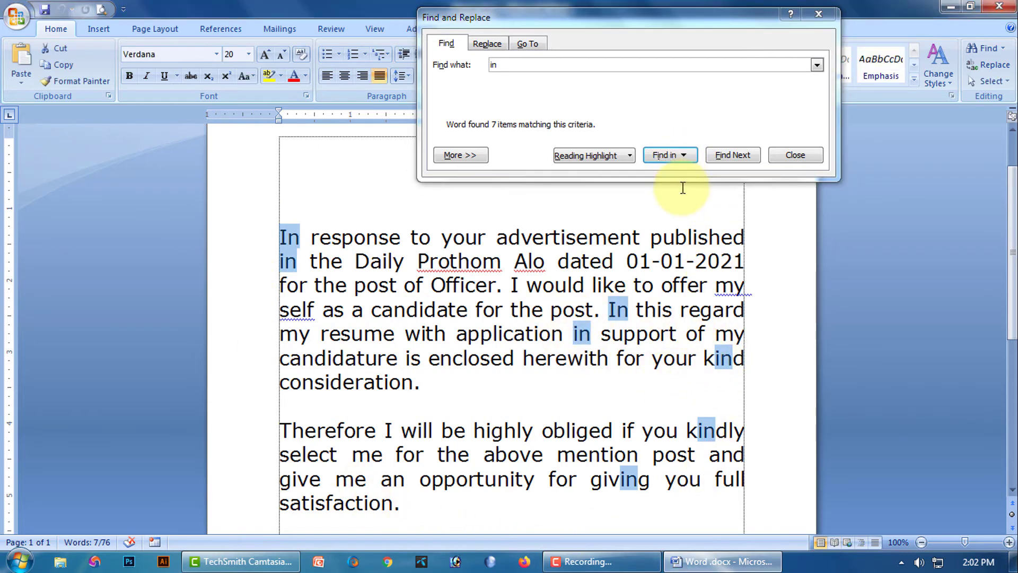
pyautogui.click(795, 155)
pyautogui.click(671, 202)
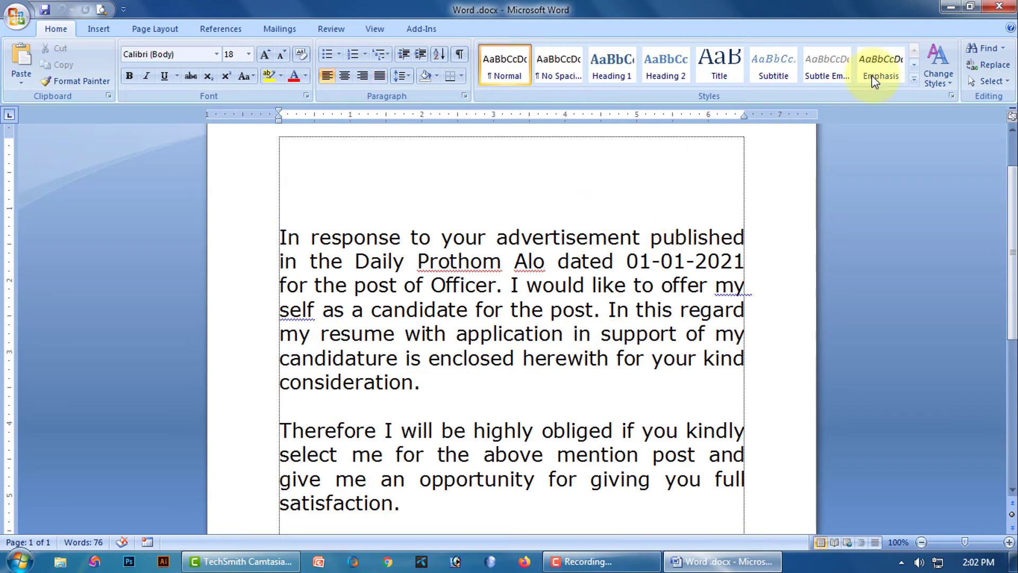
# Highlight every occurrence of "in" with Reading Highlight, clear the highlighting, and close the search
pyautogui.click(1003, 48)
pyautogui.click(986, 67)
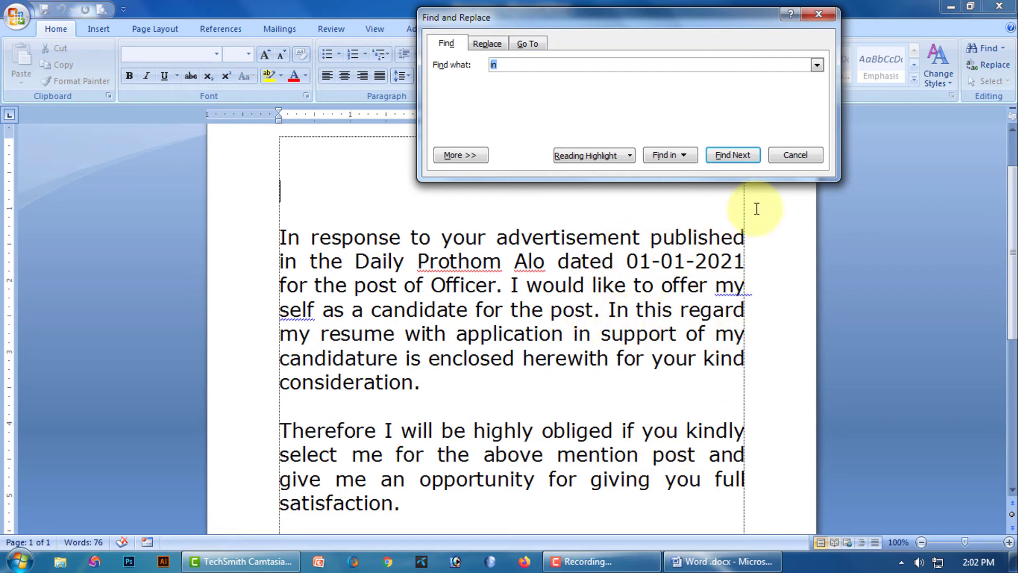
pyautogui.click(627, 157)
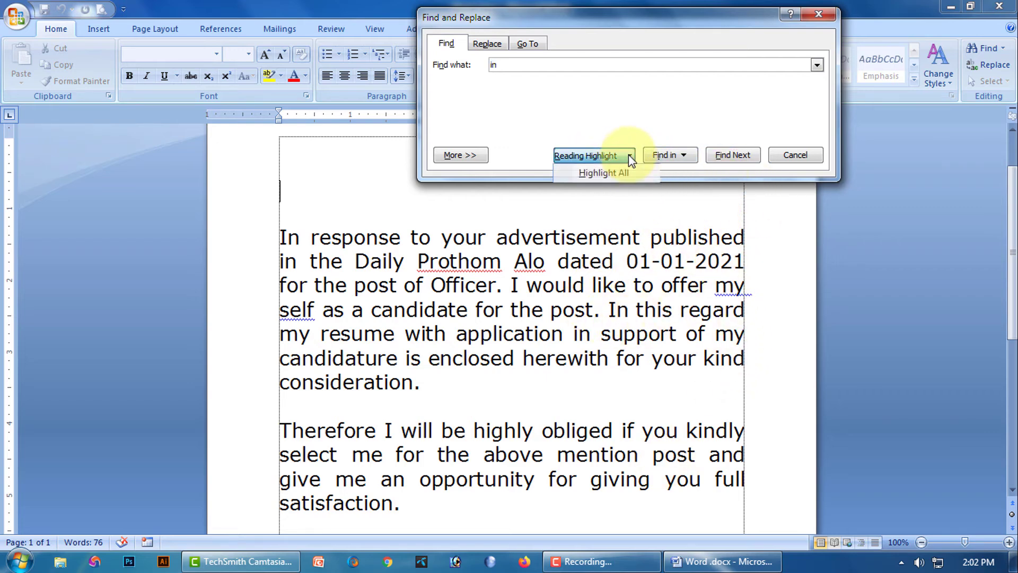
pyautogui.click(613, 173)
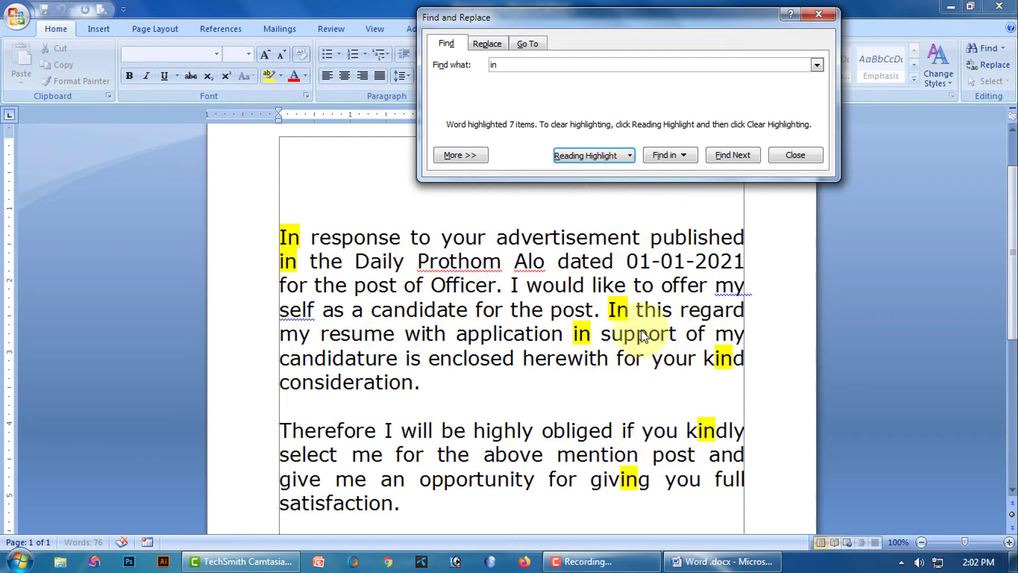
pyautogui.click(631, 157)
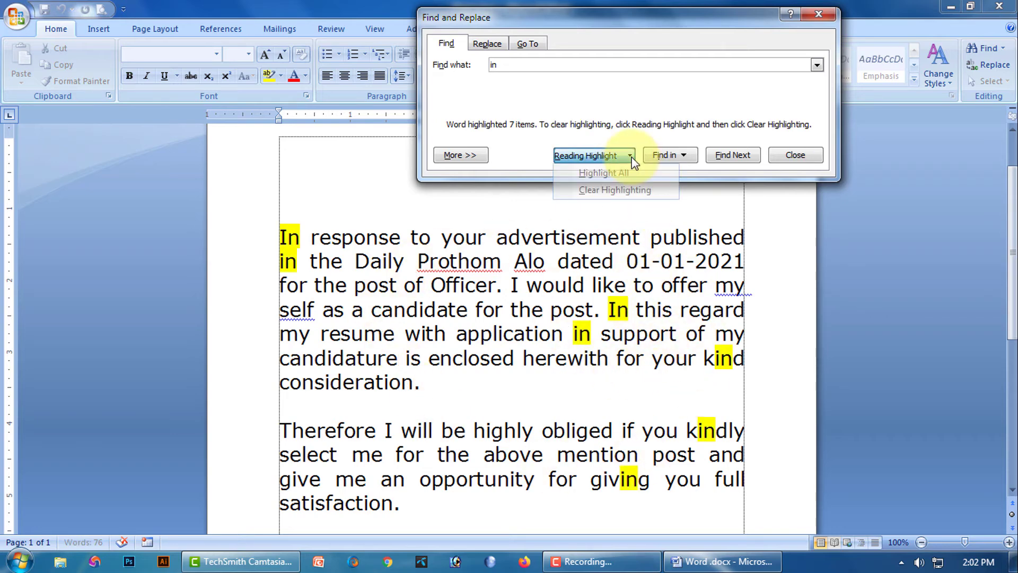
pyautogui.click(621, 189)
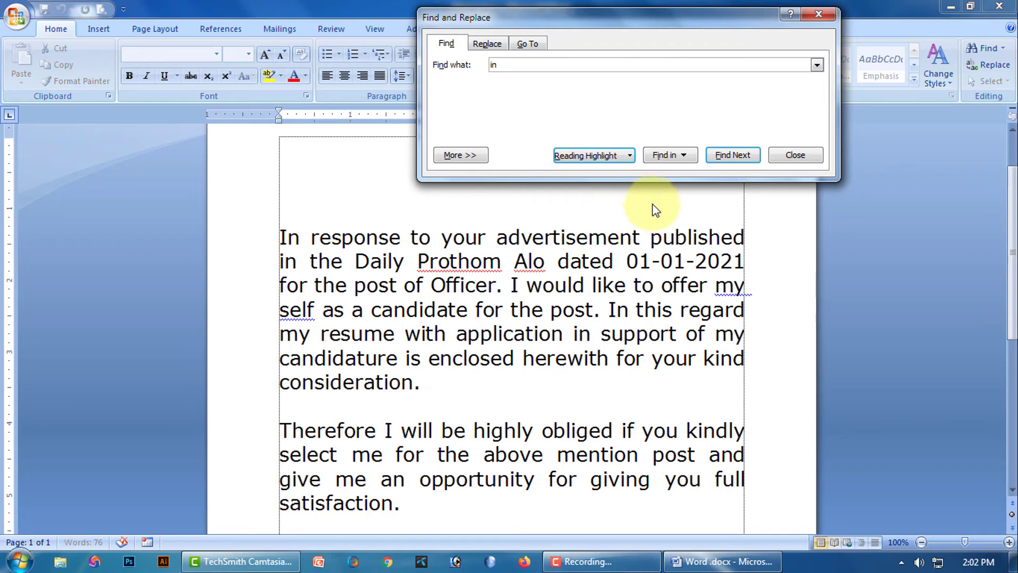
pyautogui.click(798, 154)
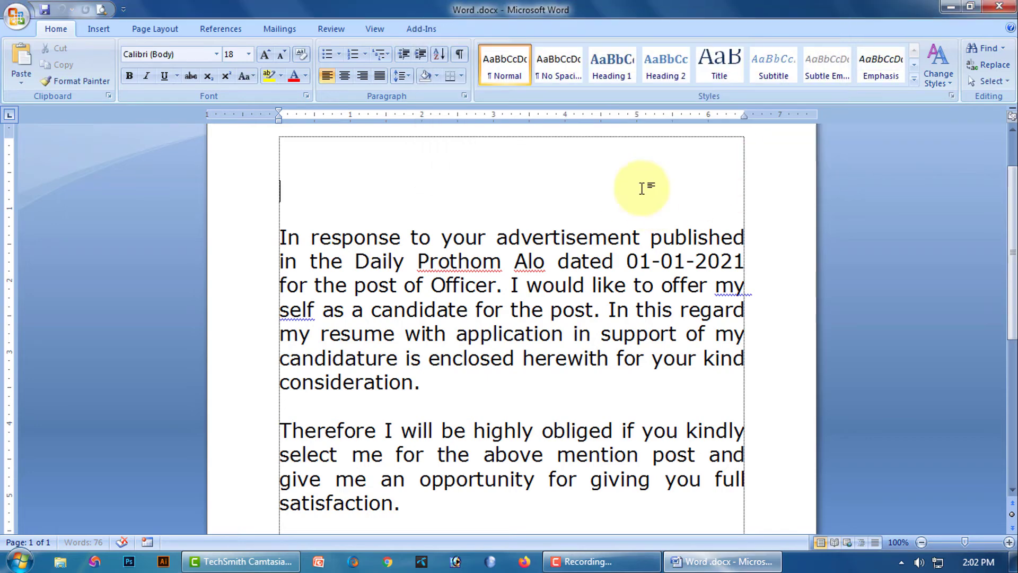
# Set up a replacement of "in" with "100" and replace the first two occurrences one at a time
pyautogui.click(999, 70)
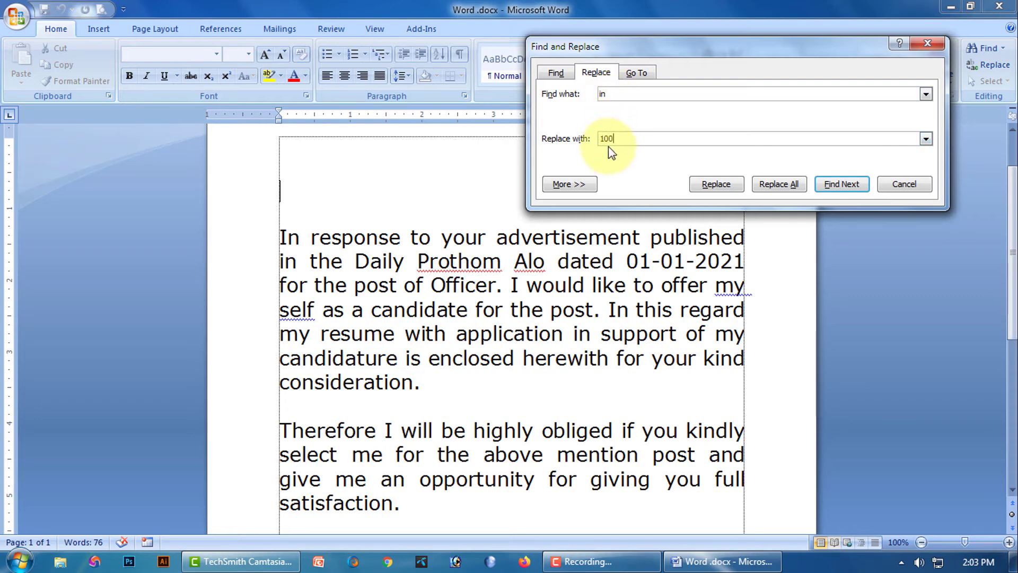
pyautogui.click(736, 187)
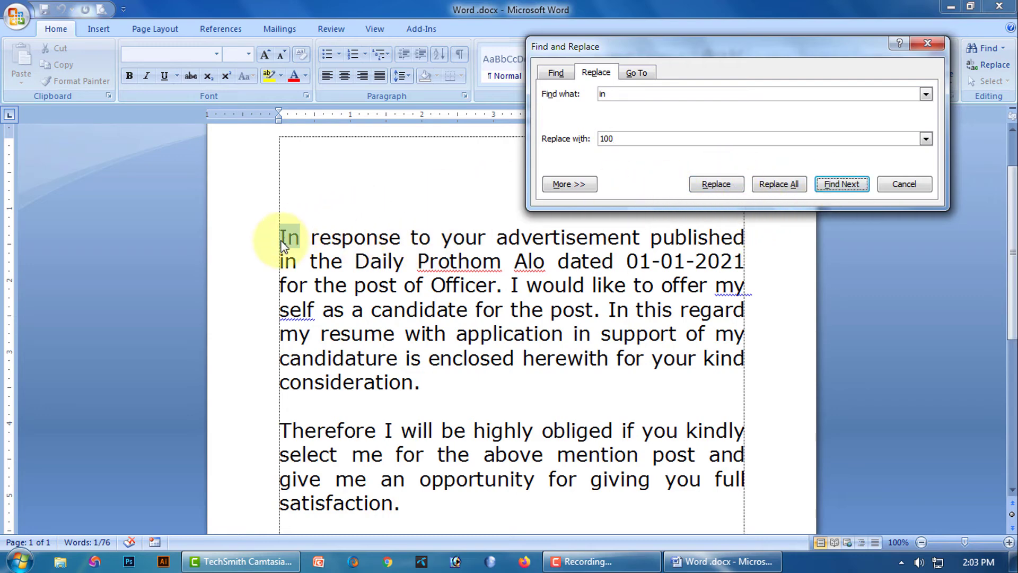
pyautogui.click(718, 186)
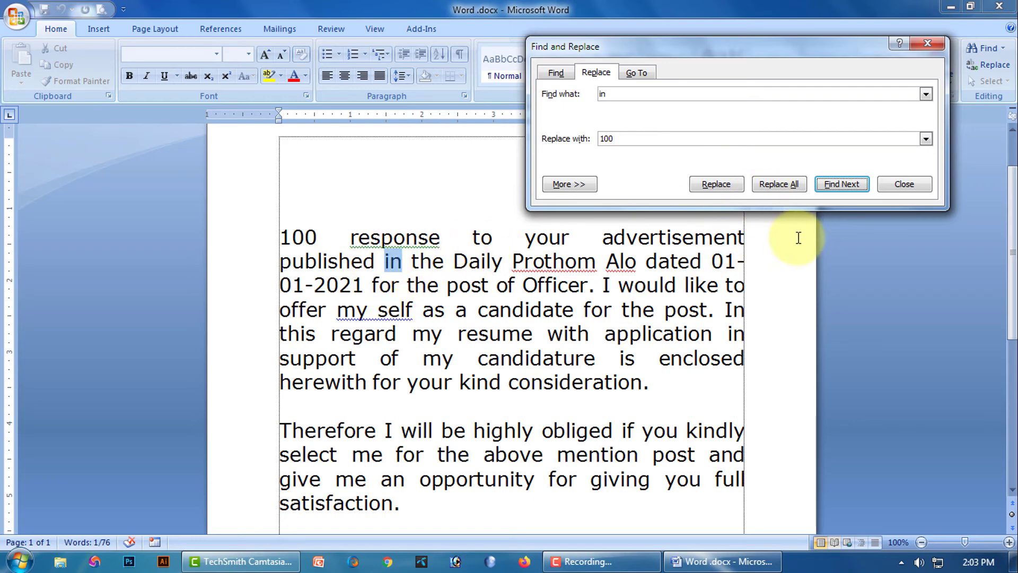
pyautogui.click(717, 185)
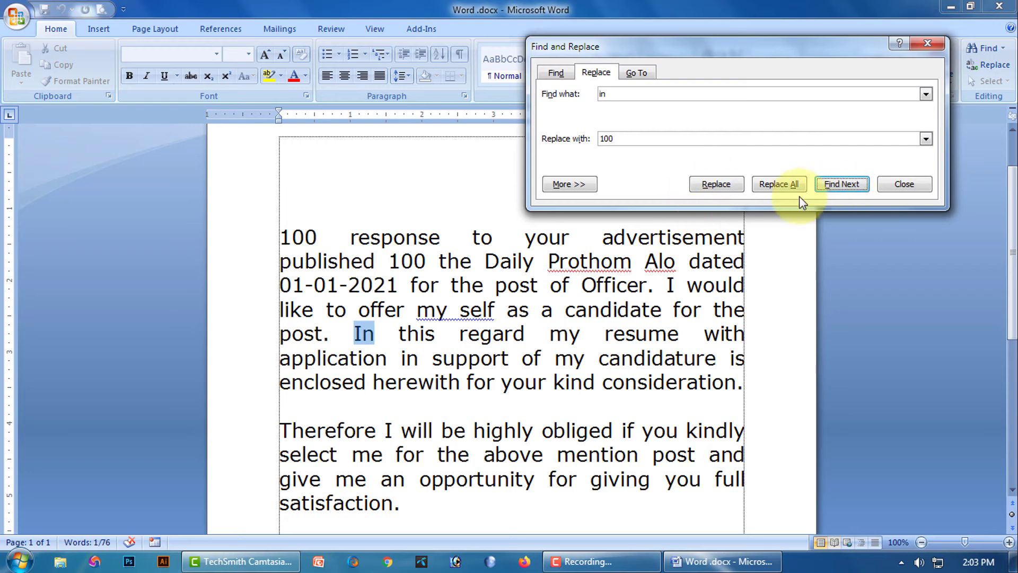
# Replace all remaining occurrences of "in" with "100" and close Find and Replace
pyautogui.click(787, 186)
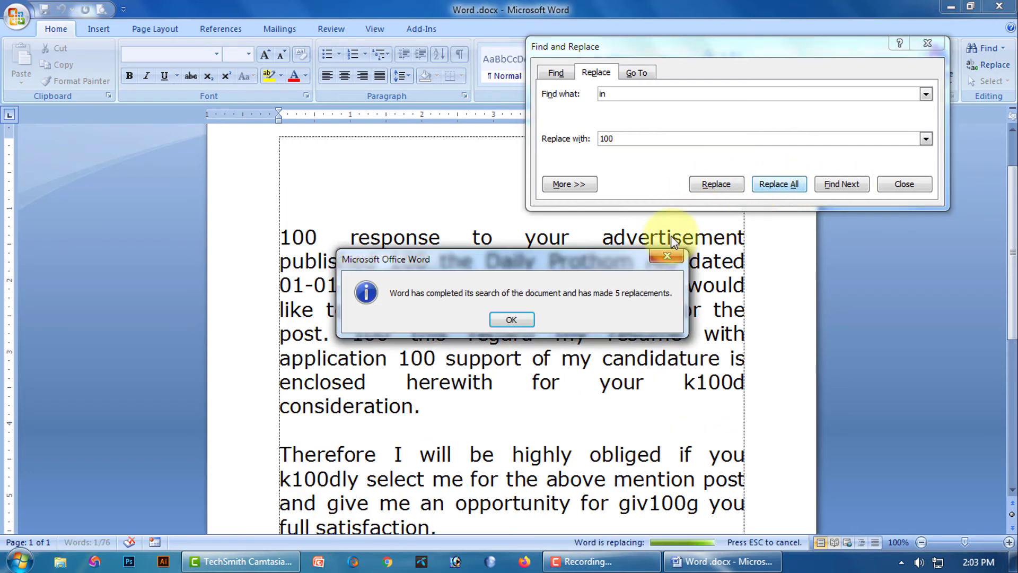
pyautogui.click(513, 320)
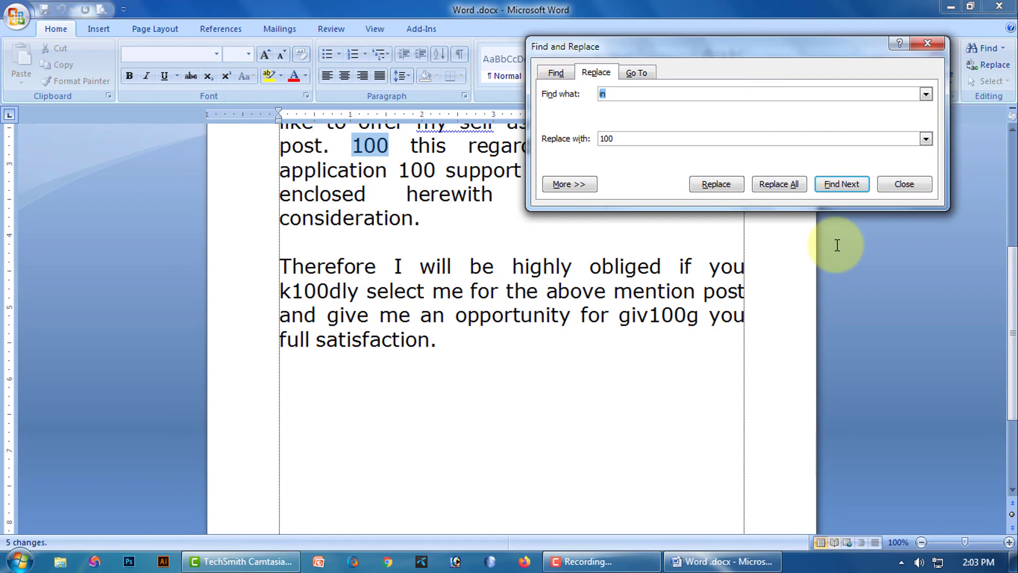
pyautogui.click(896, 186)
pyautogui.scroll(2, 626, 419)
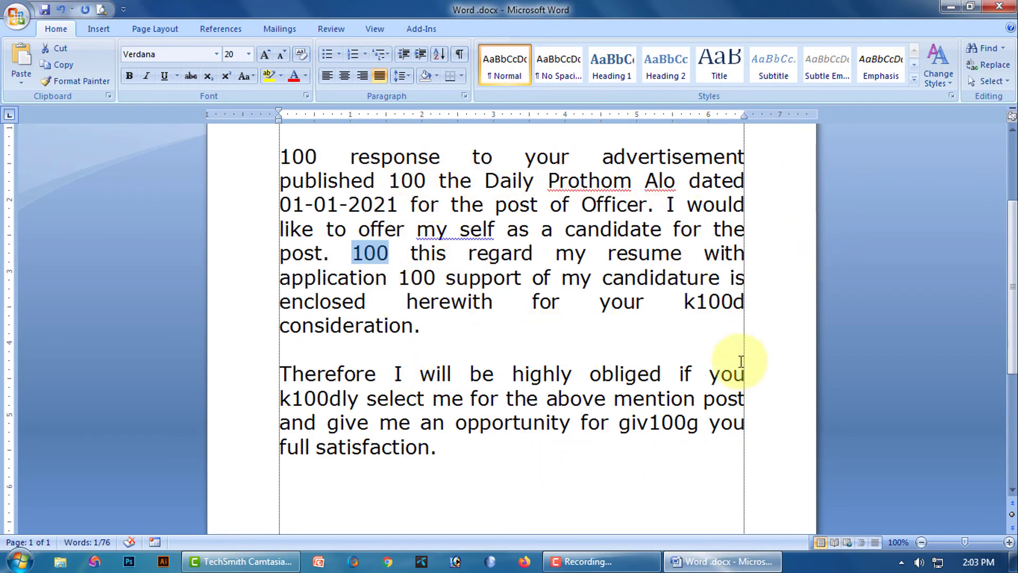
pyautogui.click(677, 478)
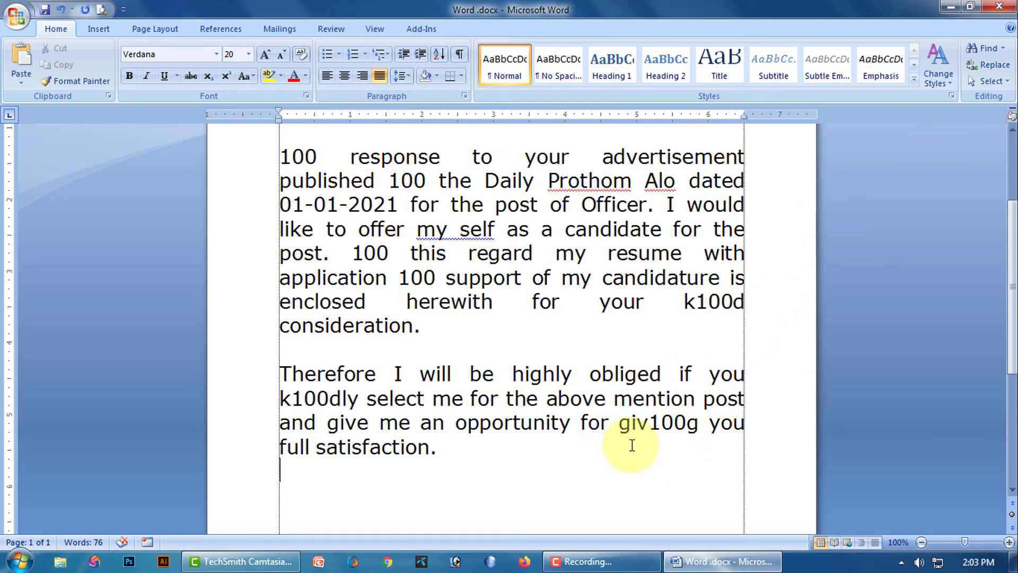
# Undo all the replacements of "in" with "100" in the letter
pyautogui.hotkey('ctrl', 'z')
pyautogui.hotkey('ctrl', 'z')
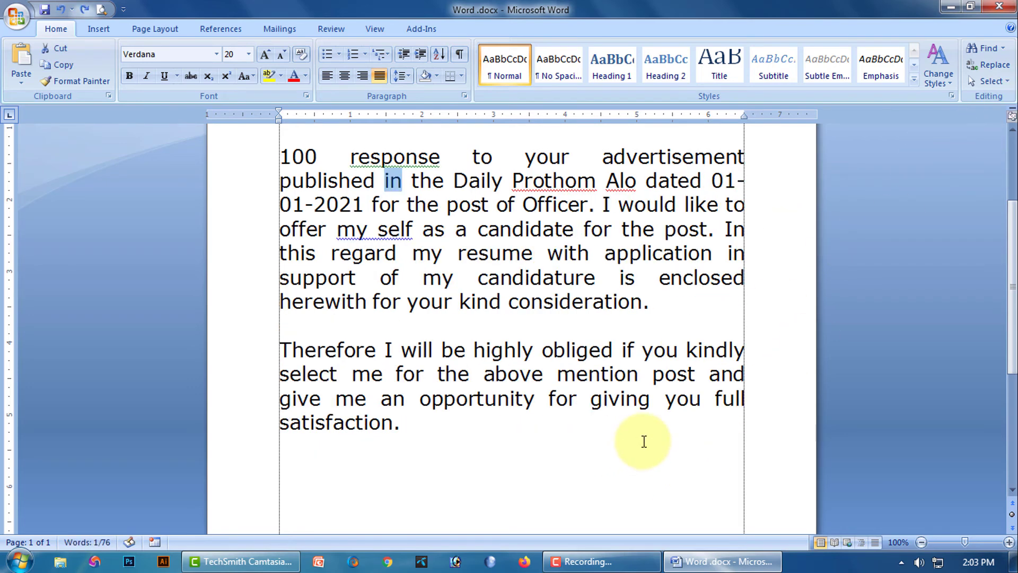
pyautogui.hotkey('ctrl', 'z')
pyautogui.click(705, 451)
pyautogui.scroll(1, 732, 398)
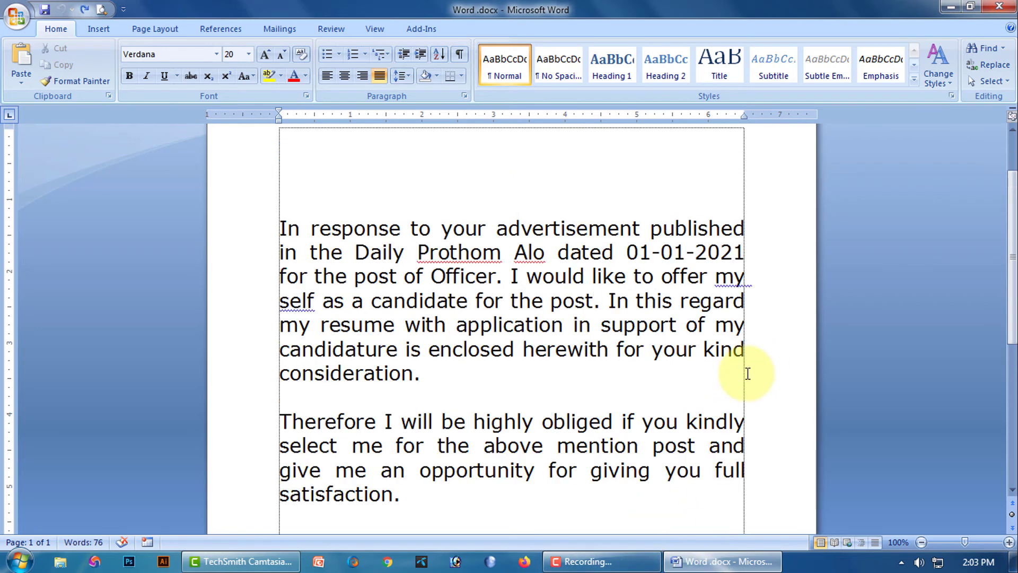
pyautogui.scroll(-1, 748, 374)
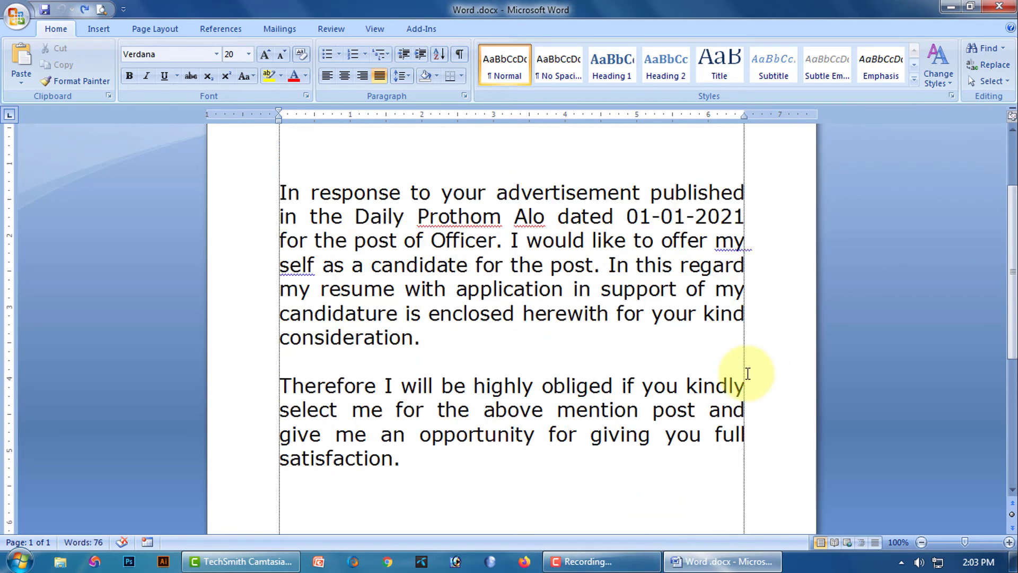
# Select the whole document twice and the span of both paragraphs once, clearing the selection each time
pyautogui.click(1007, 82)
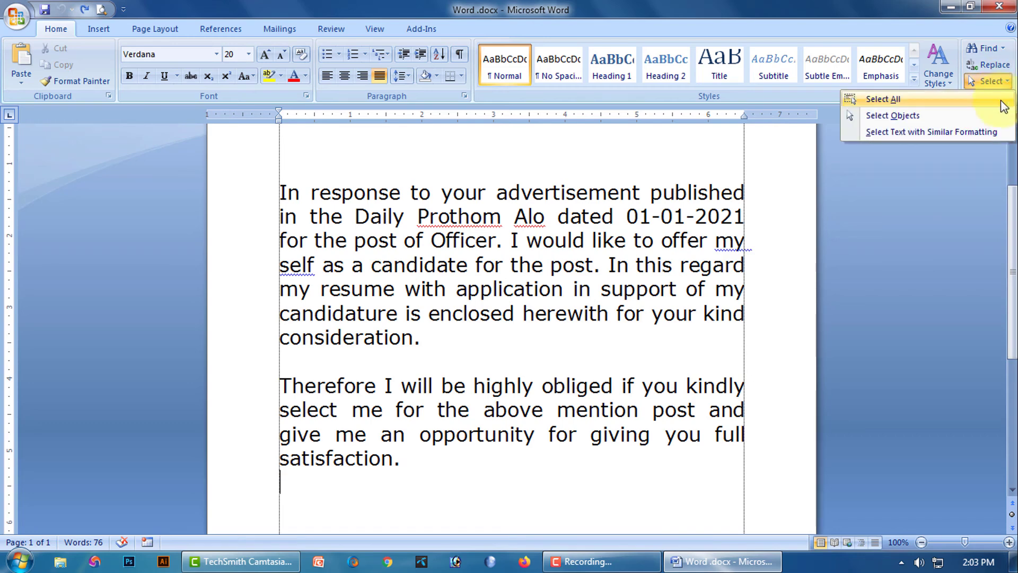
pyautogui.click(882, 100)
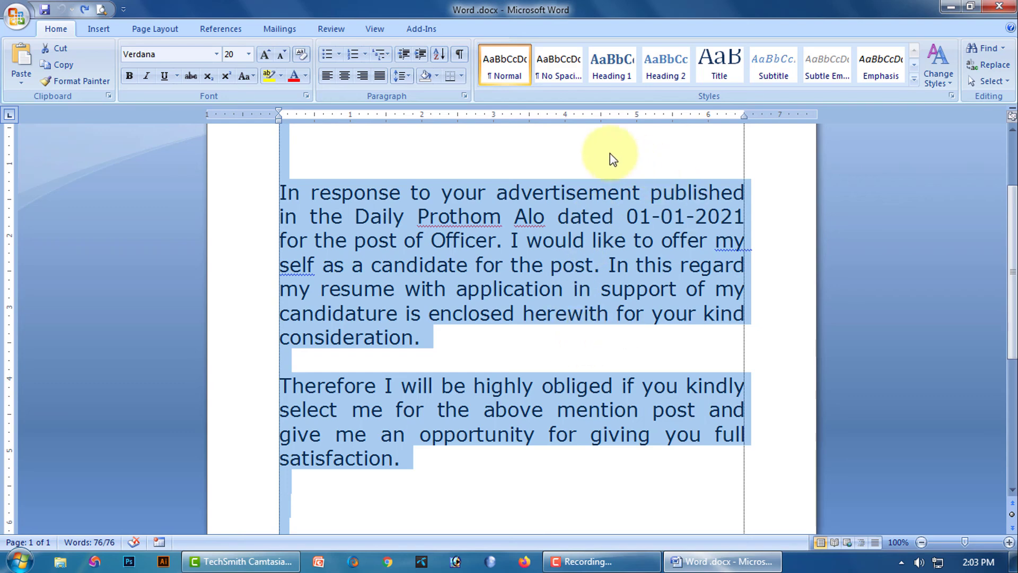
pyautogui.click(597, 151)
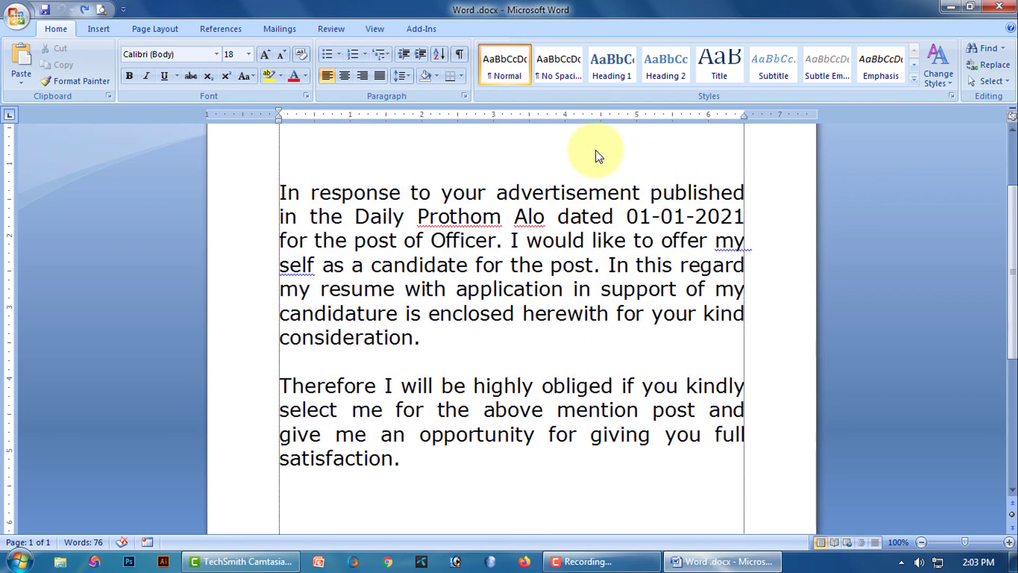
pyautogui.hotkey('ctrl', 'a')
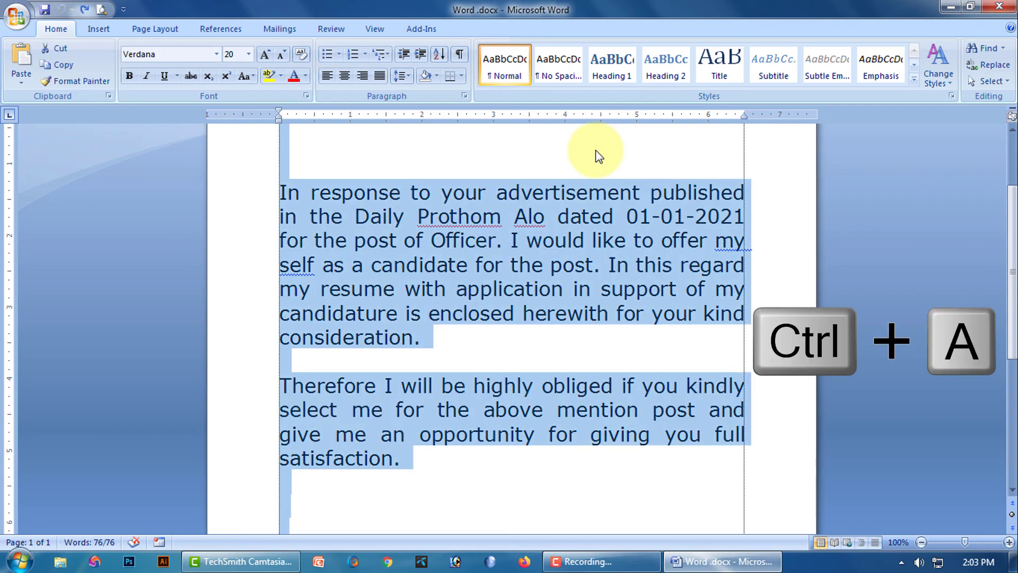
pyautogui.click(598, 154)
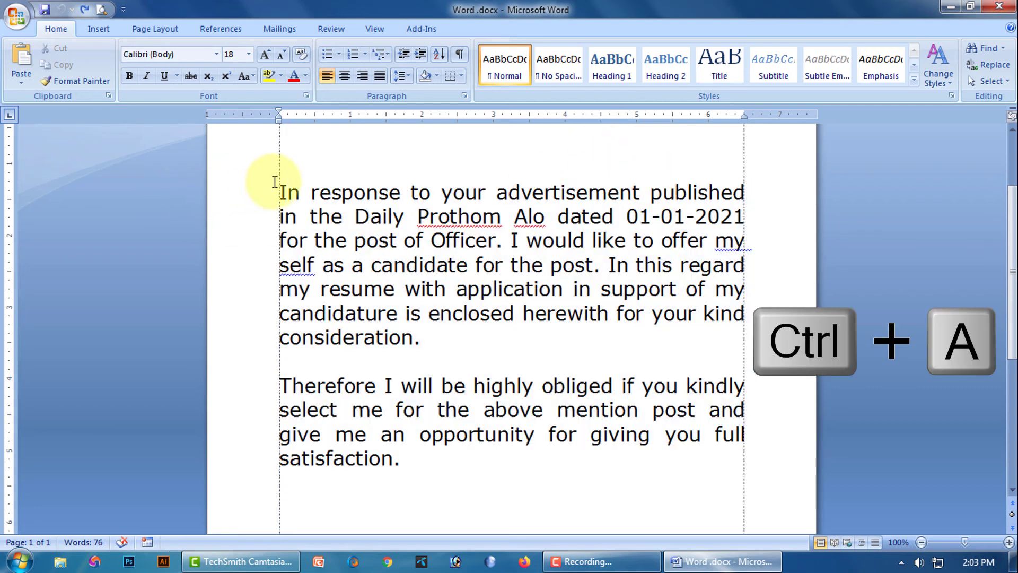
pyautogui.moveTo(301, 212); pyautogui.dragTo(679, 486)
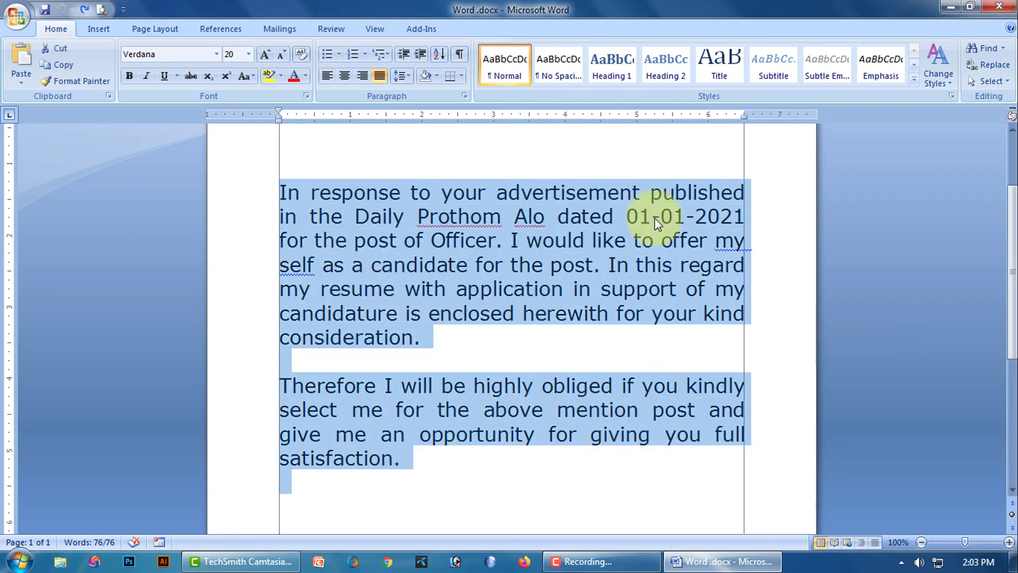
pyautogui.click(673, 152)
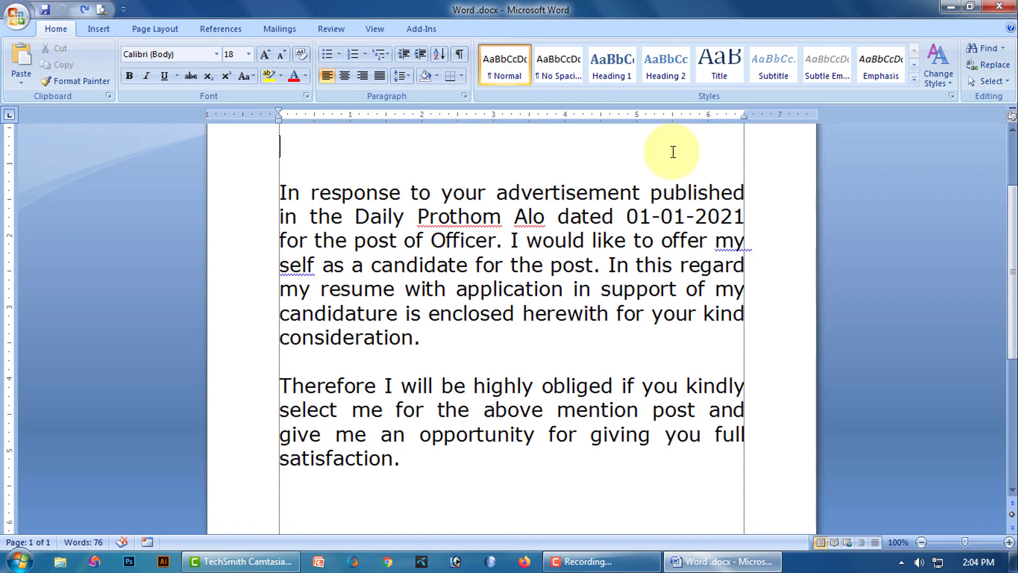
pyautogui.click(594, 561)
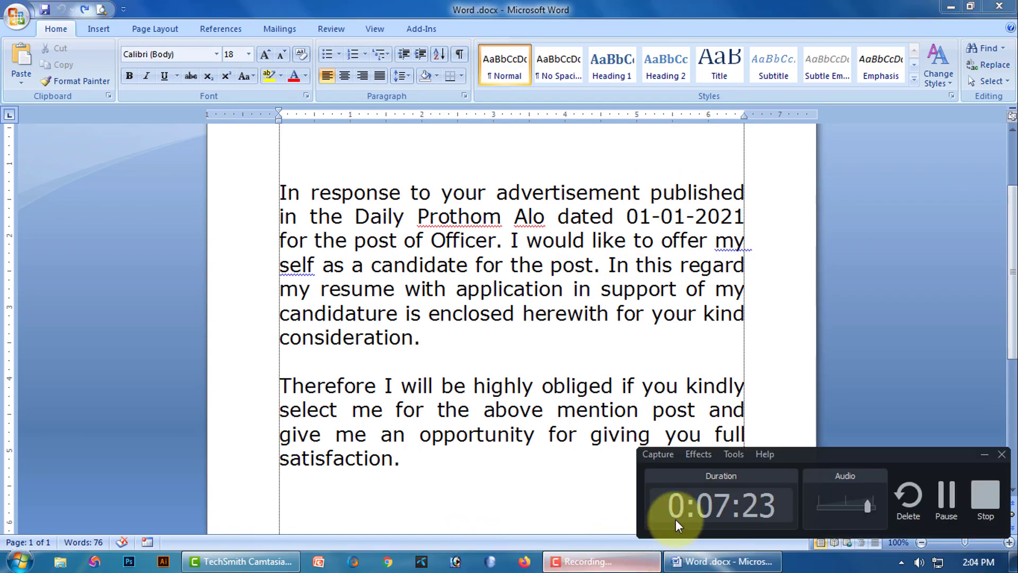
pyautogui.click(1002, 497)
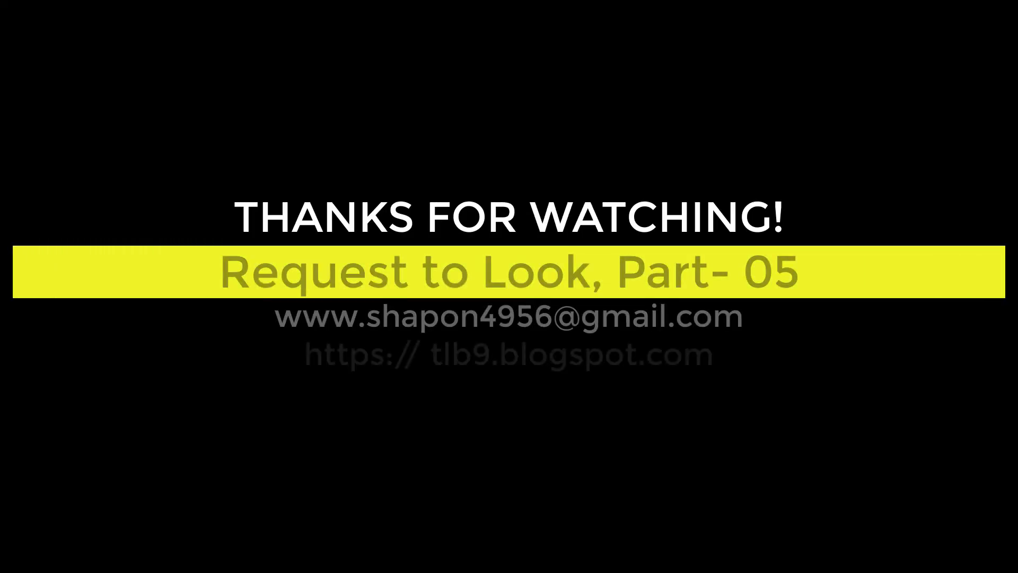